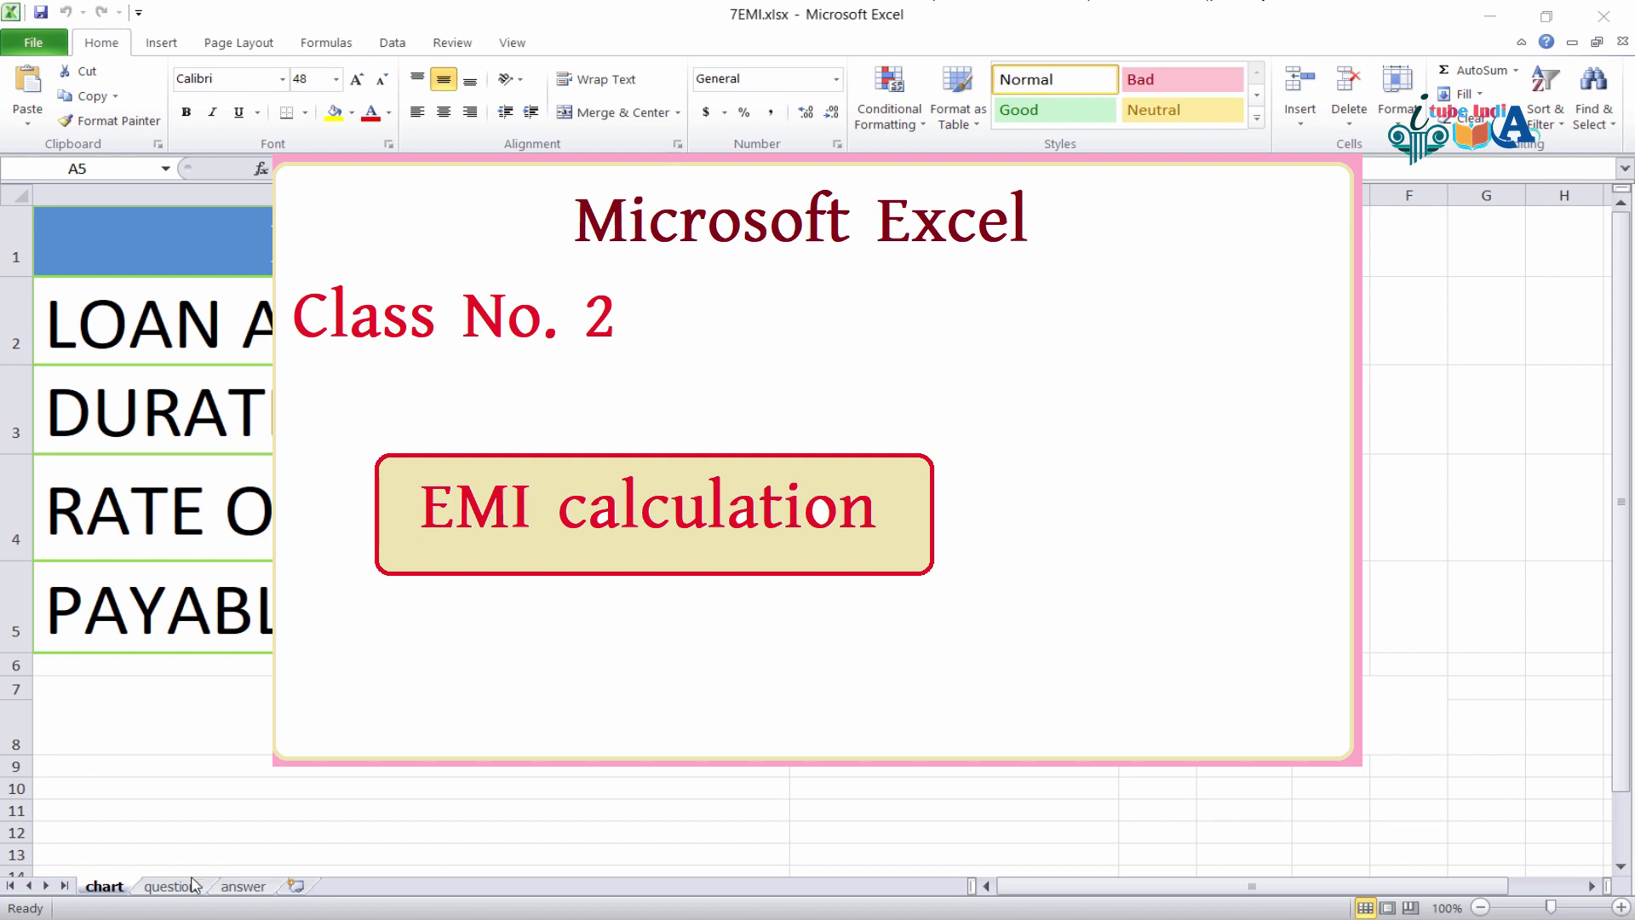
- Read the loan problem on the question sheet and return to the chart sheet
click(183, 886)
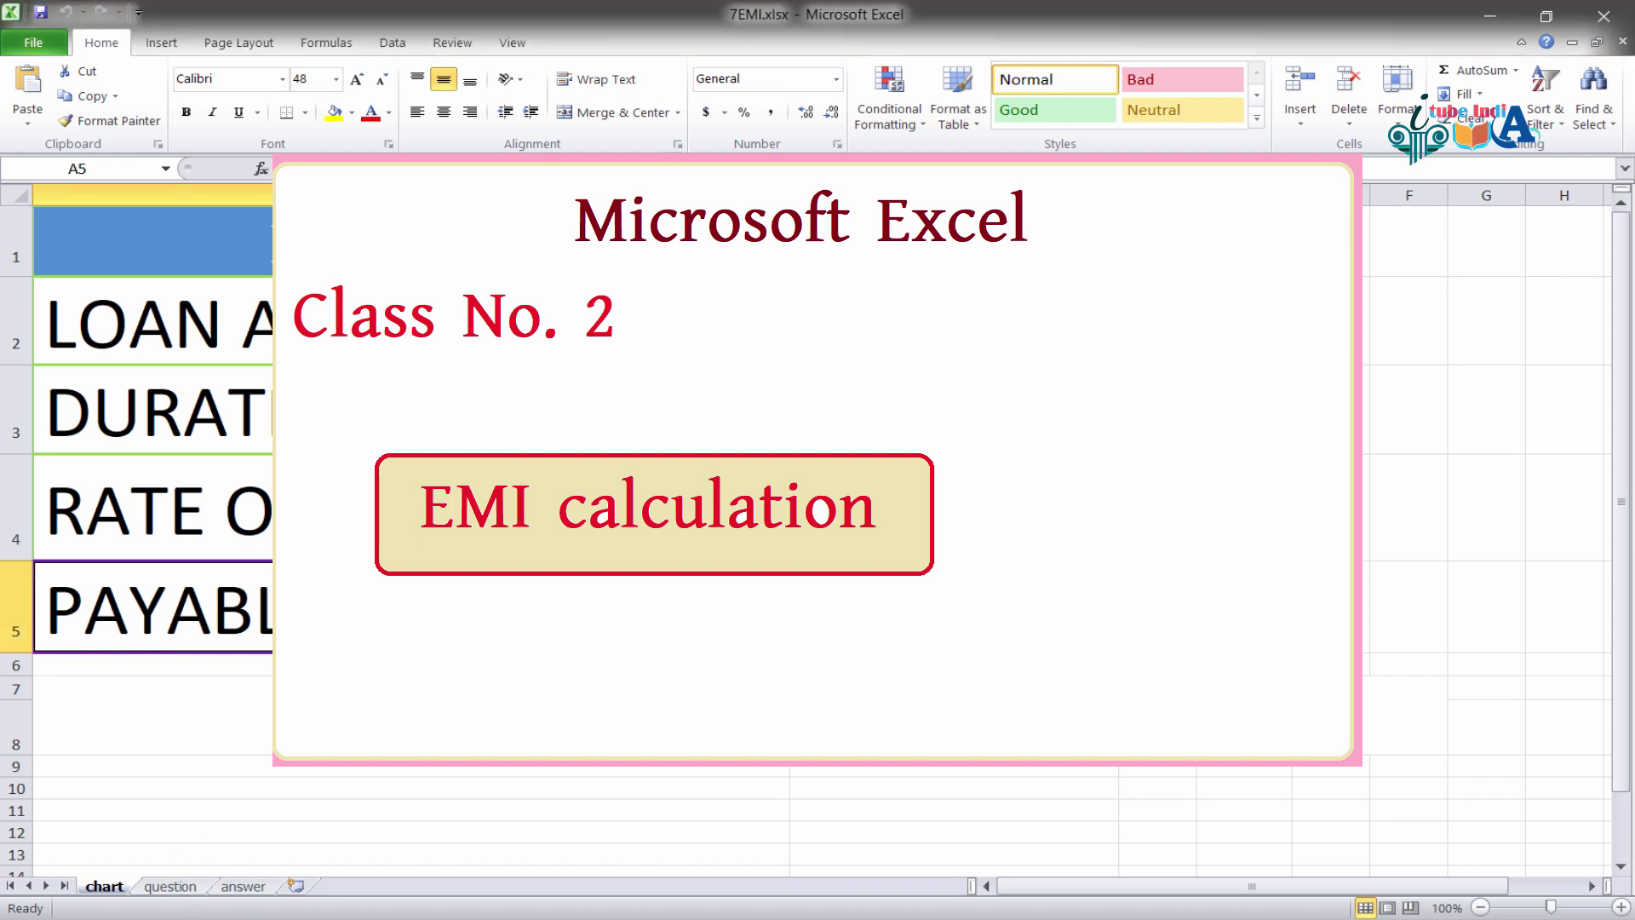
click(175, 887)
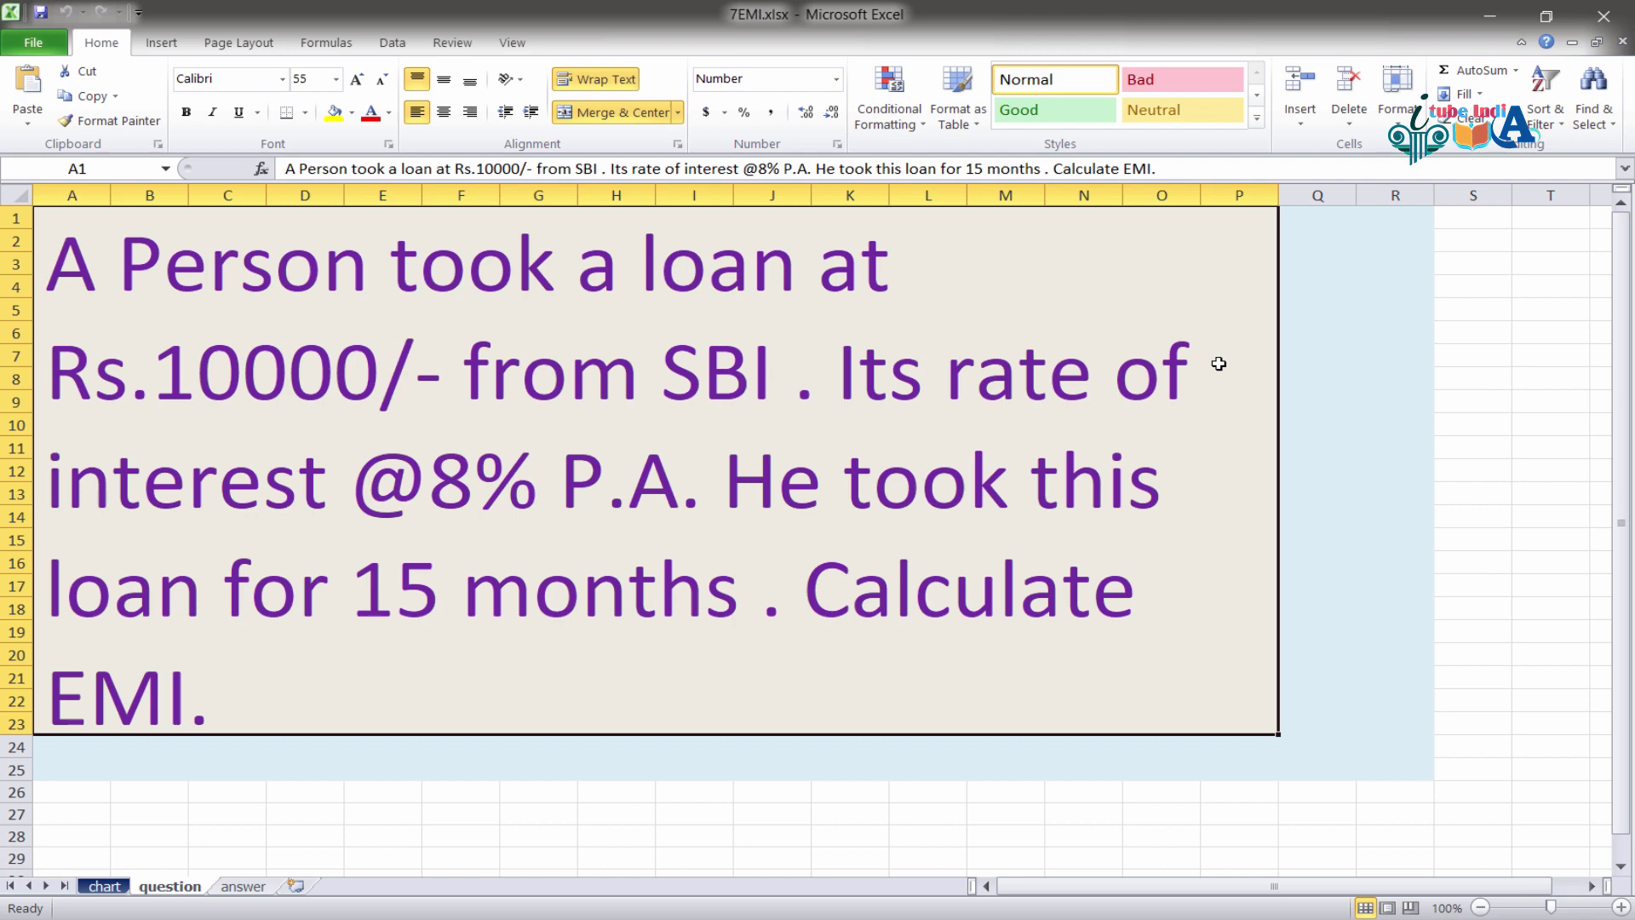
click(103, 887)
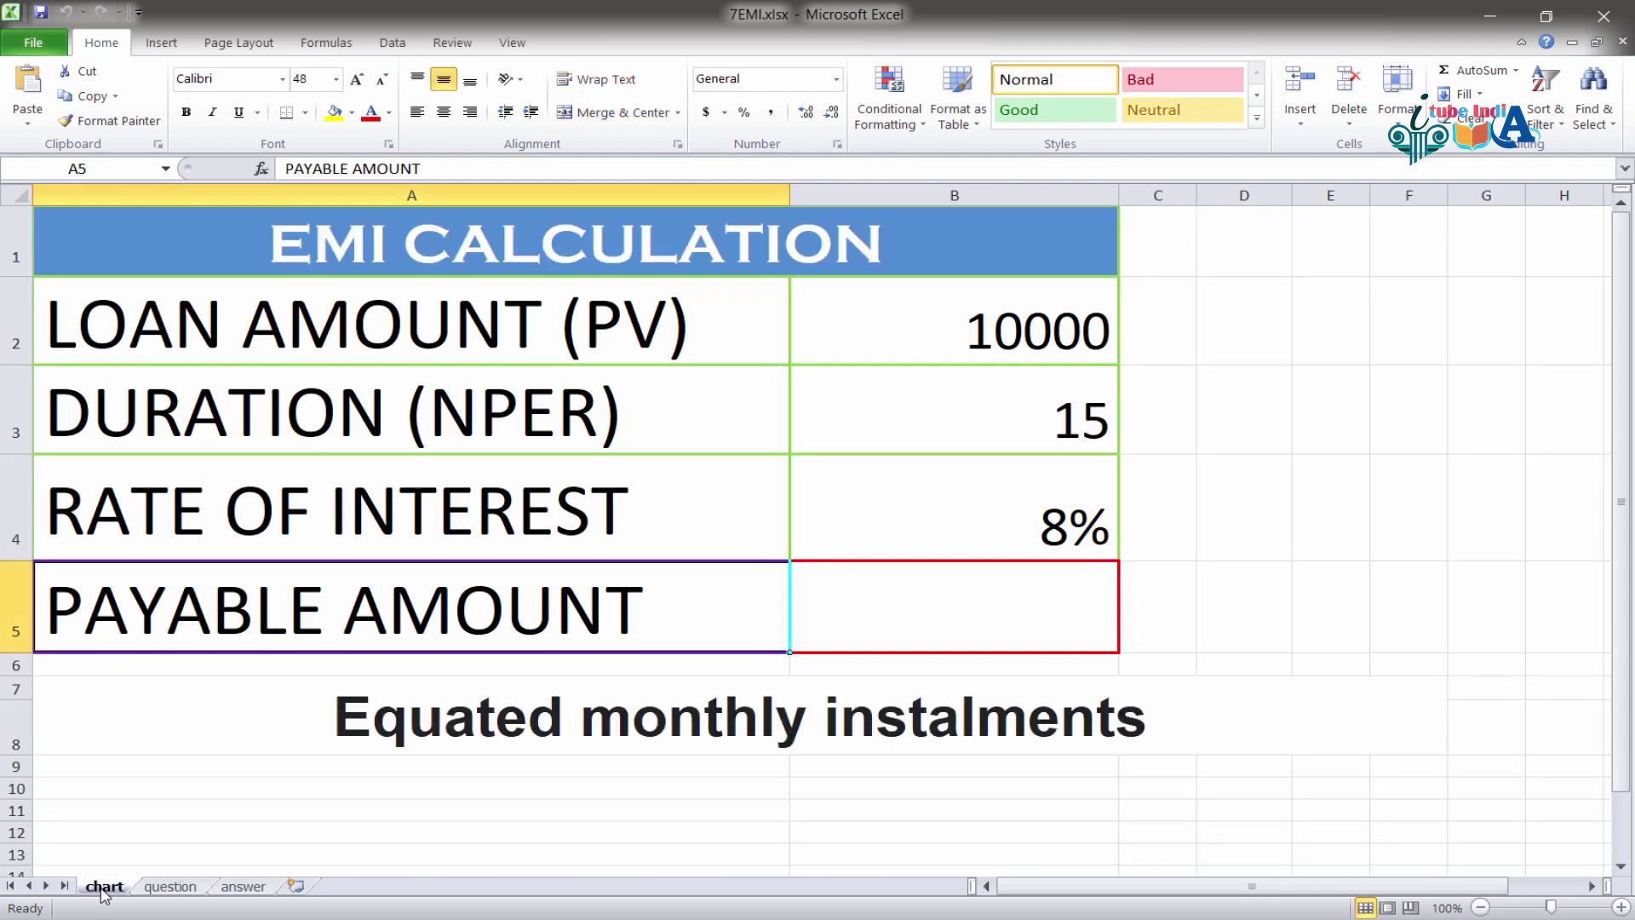
- Start a PMT formula in cell B5 for the payable amount
click(962, 634)
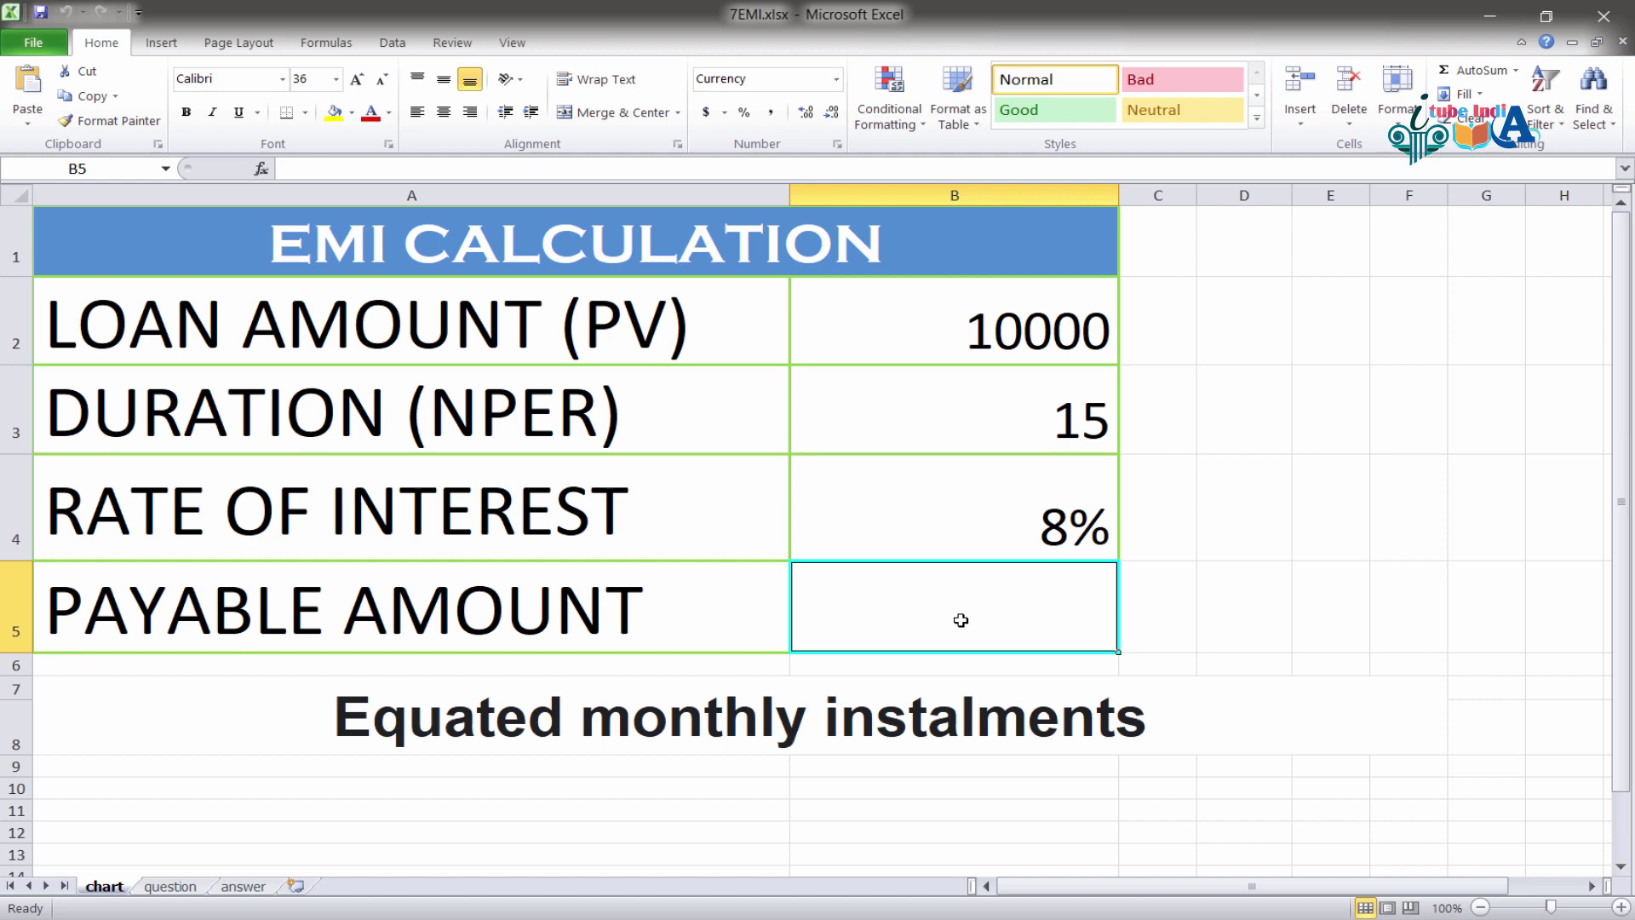
text(=)
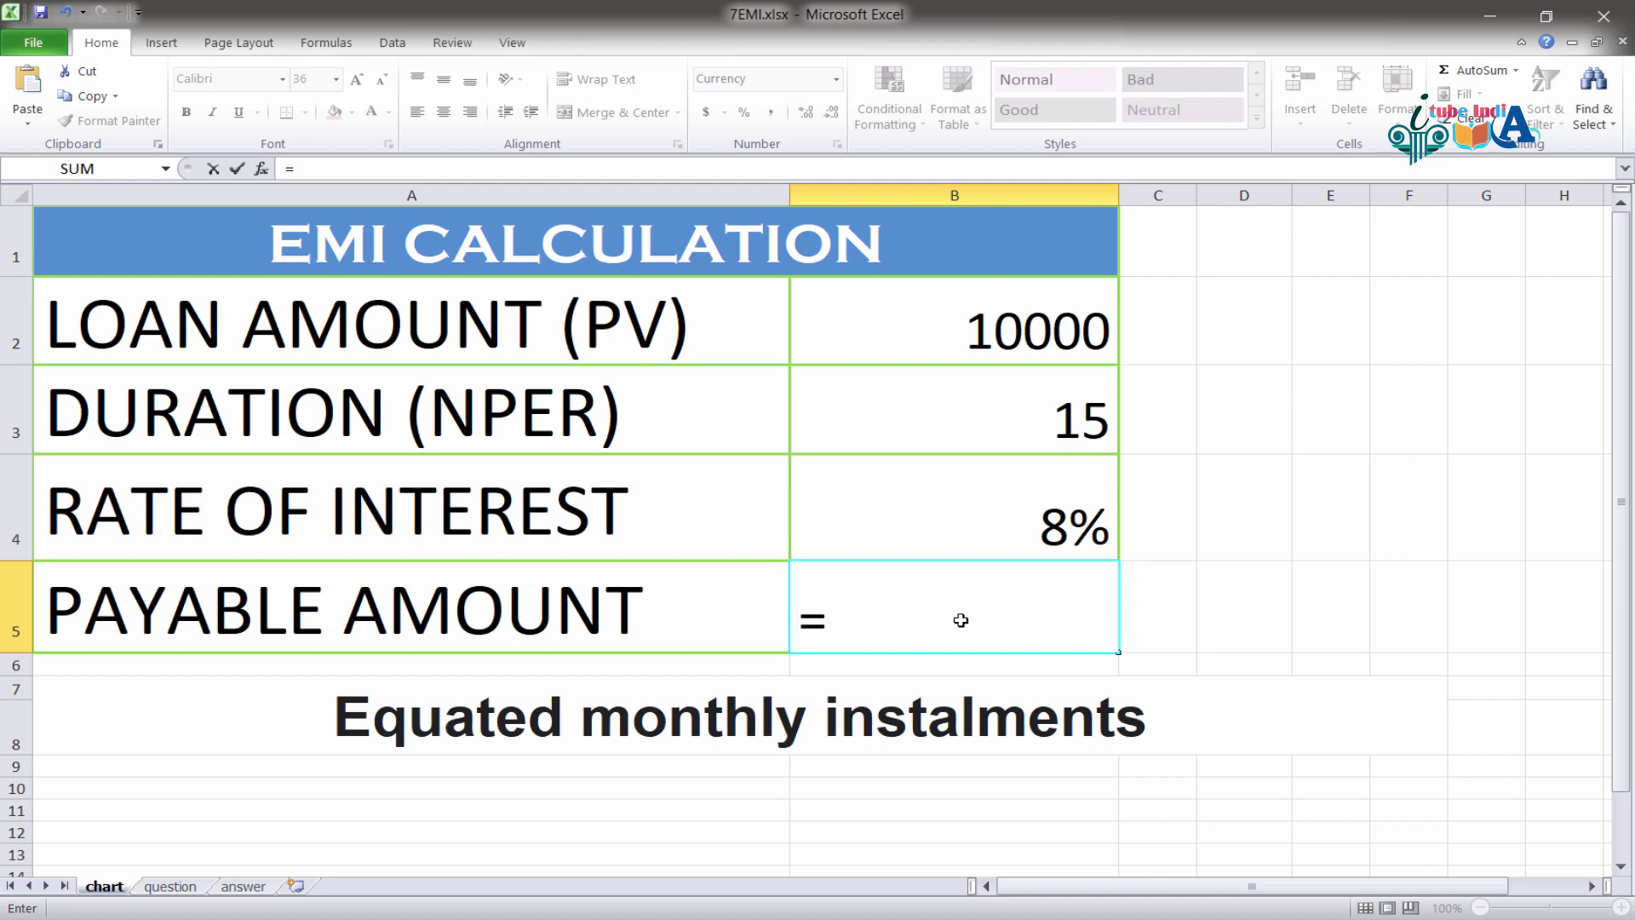
text(p)
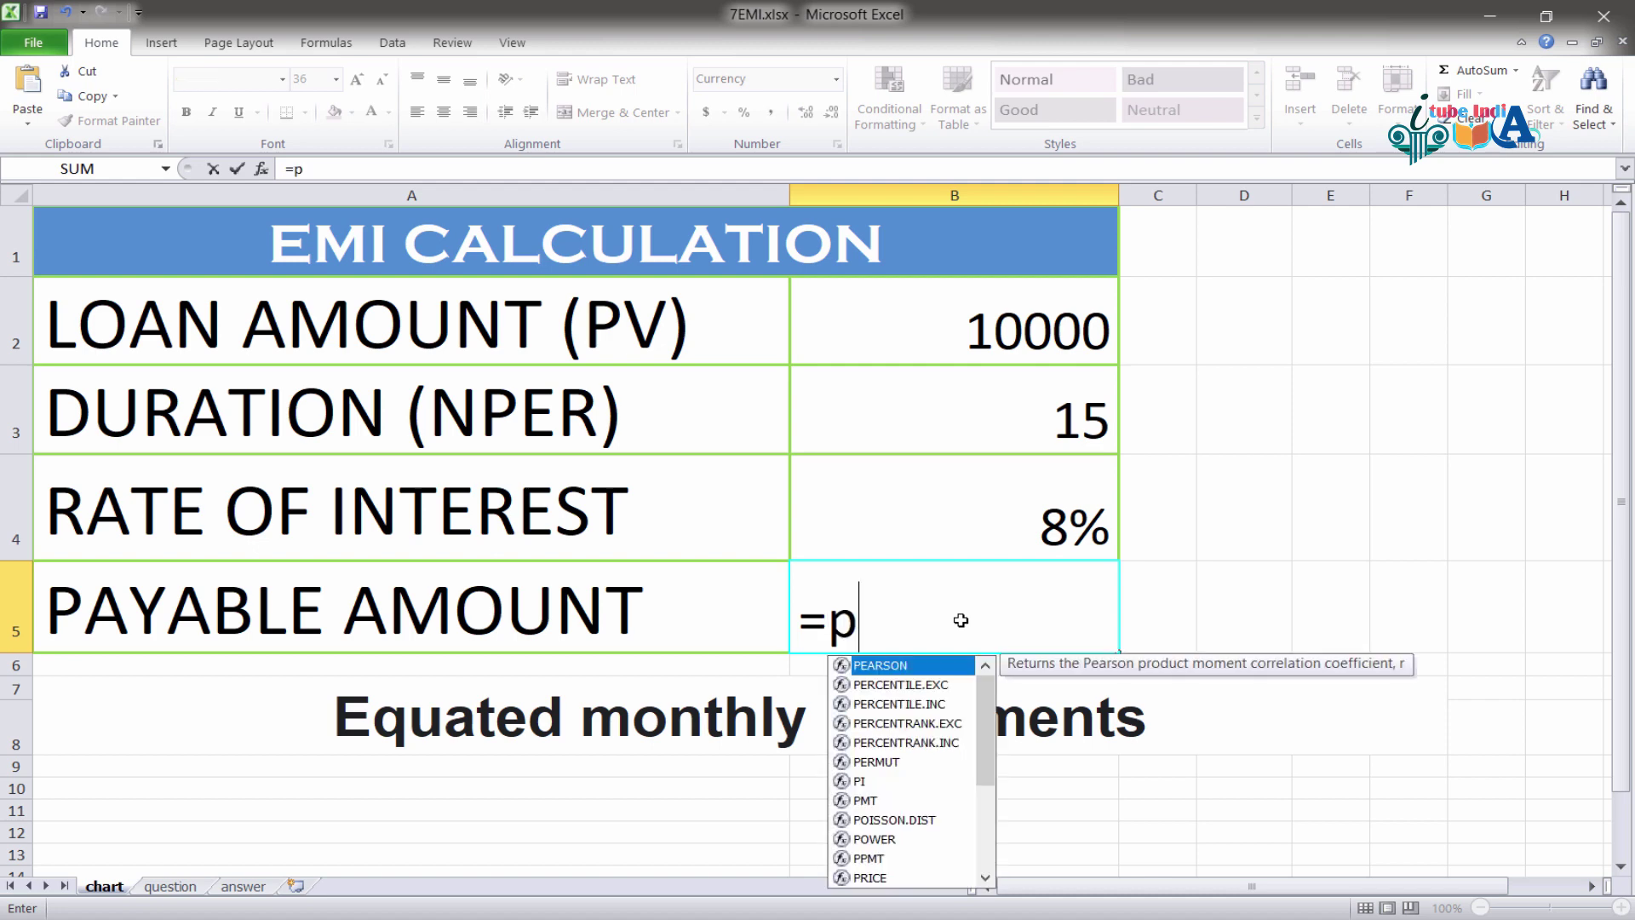
text(mt)
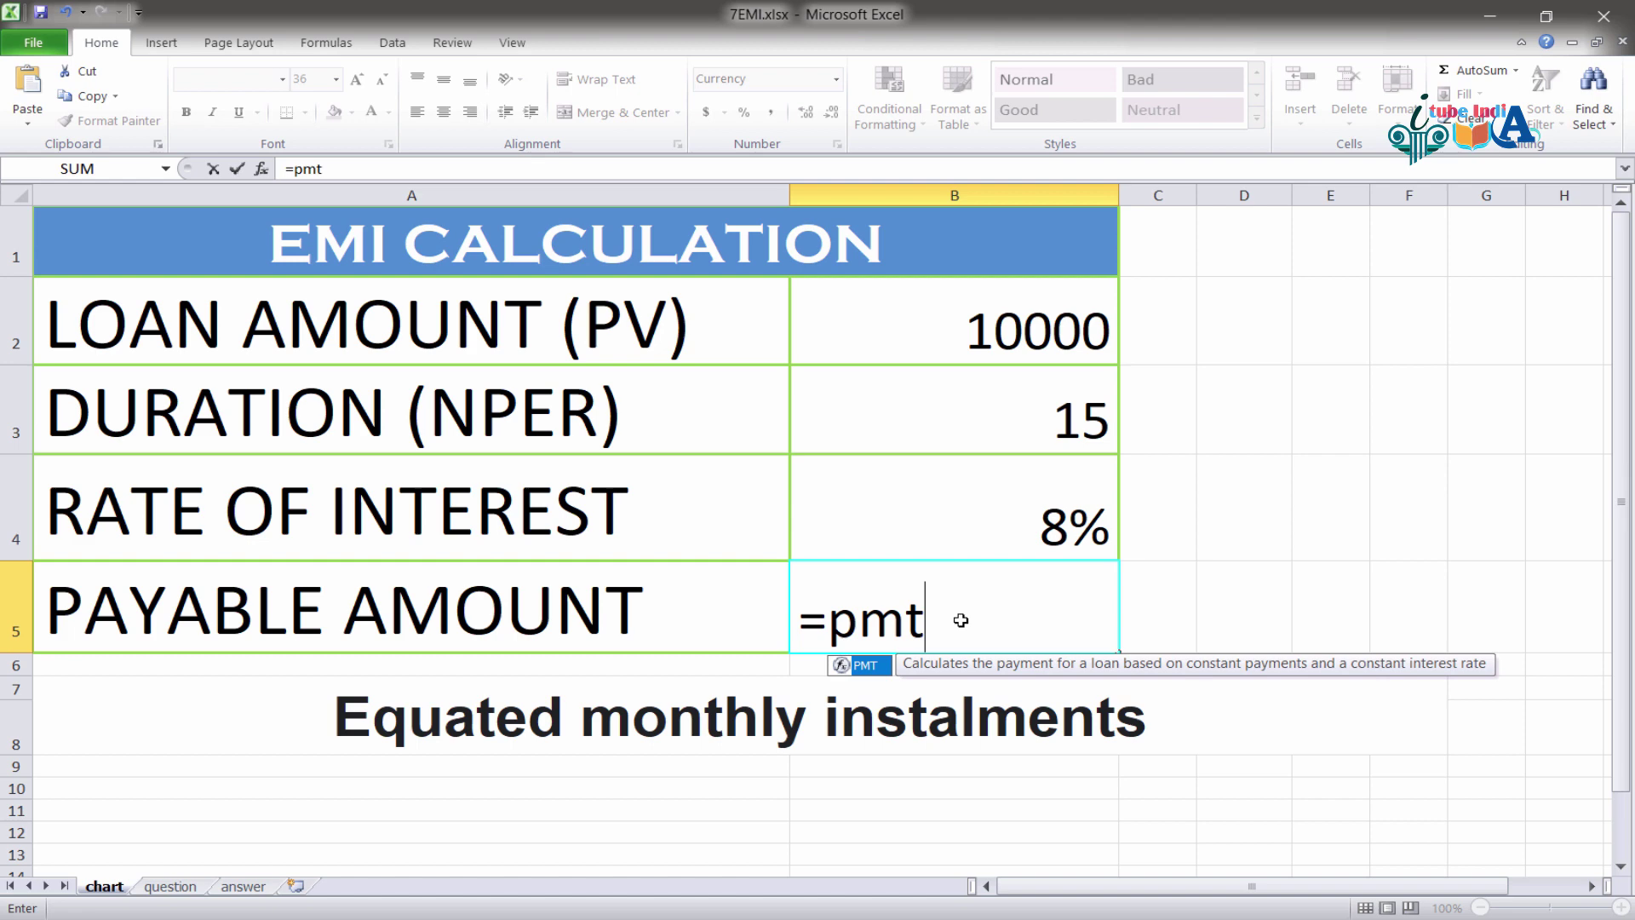
text(()
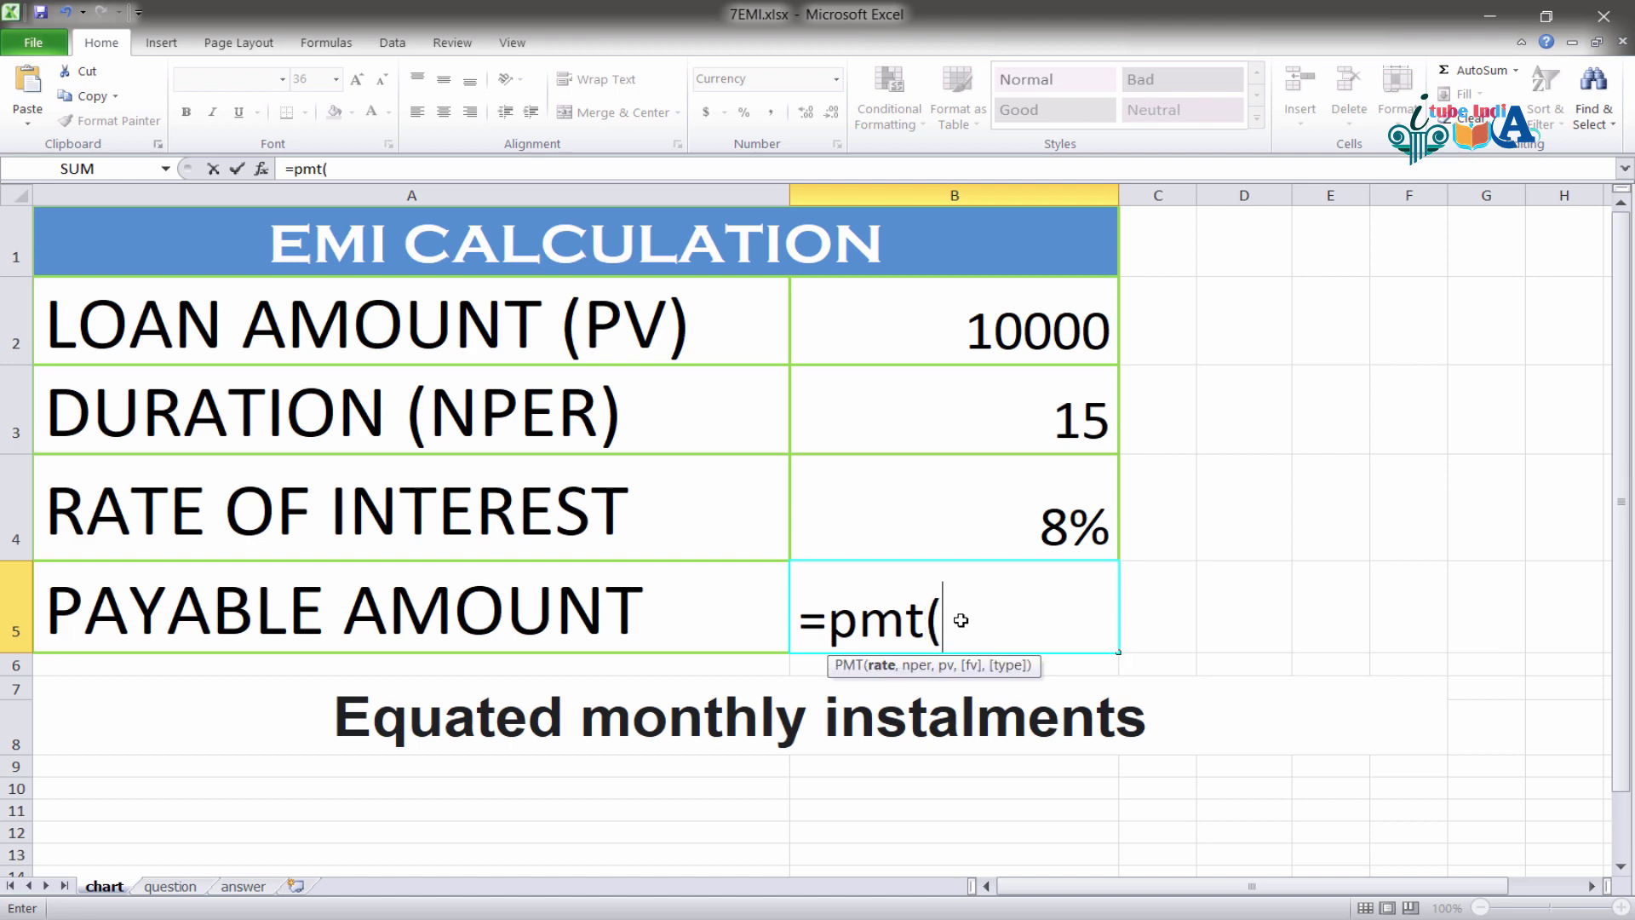
click(965, 490)
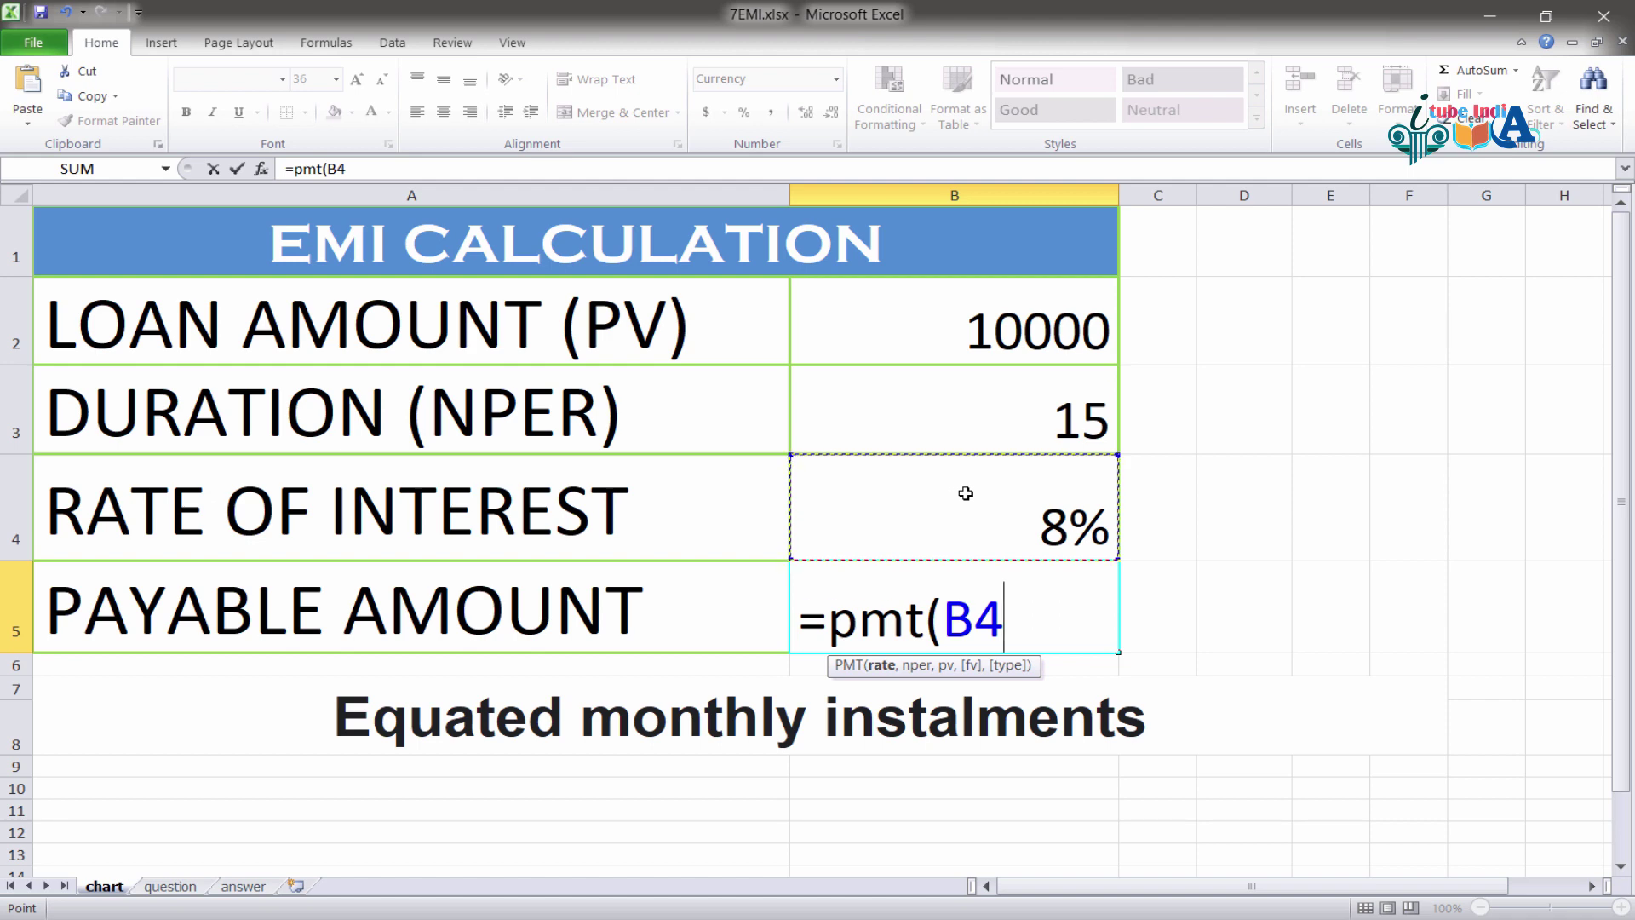
text(/)
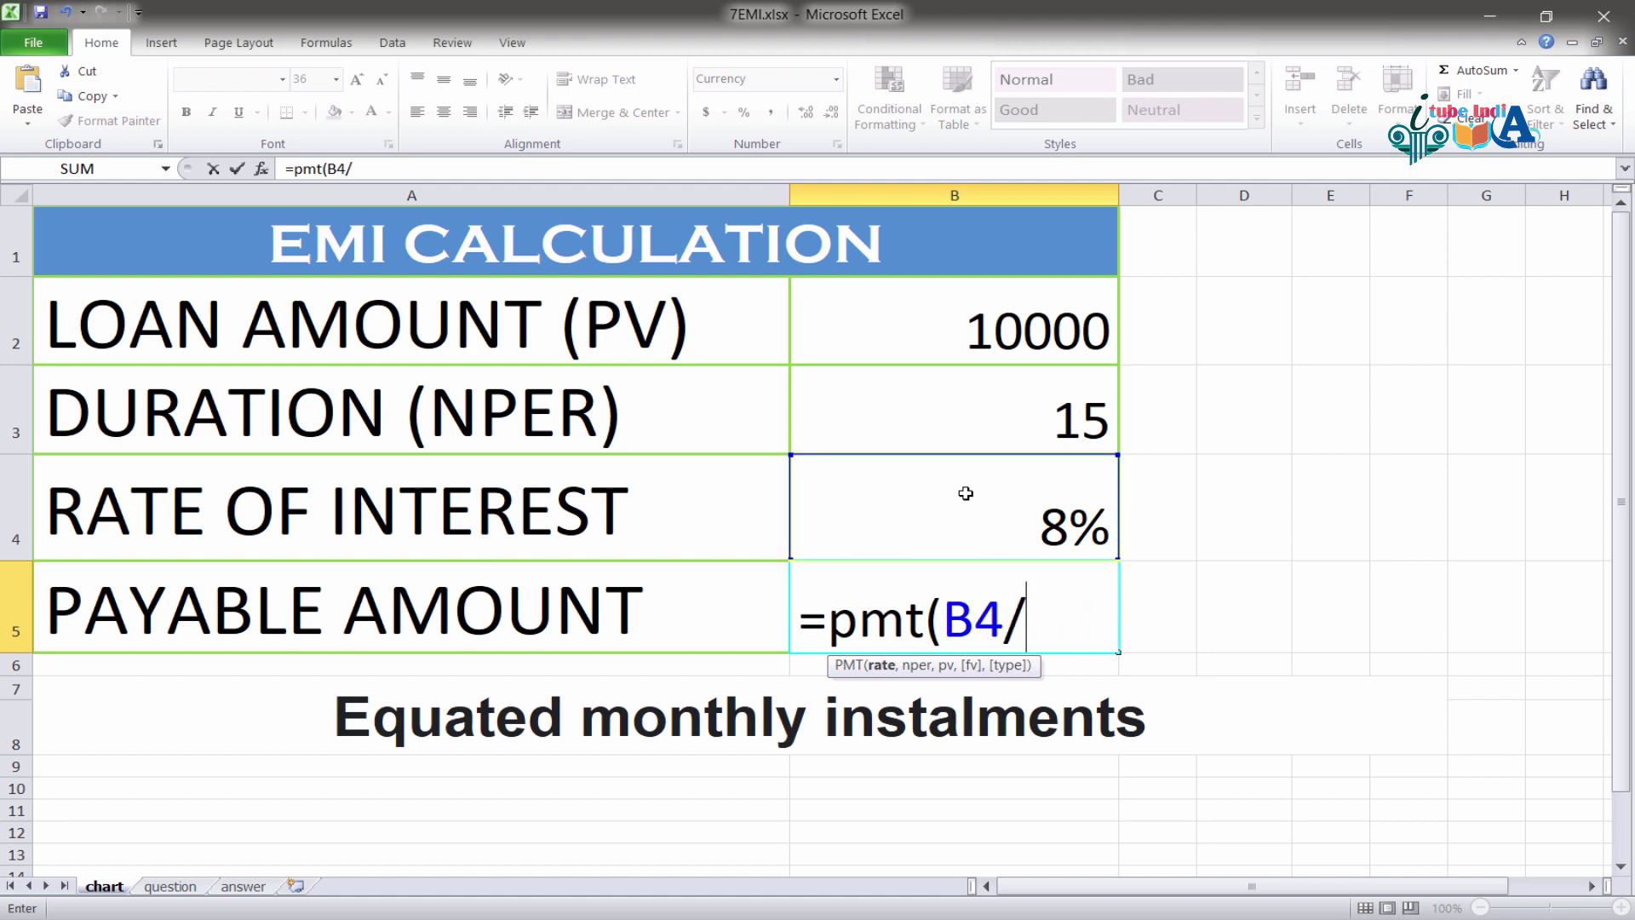
text(12,)
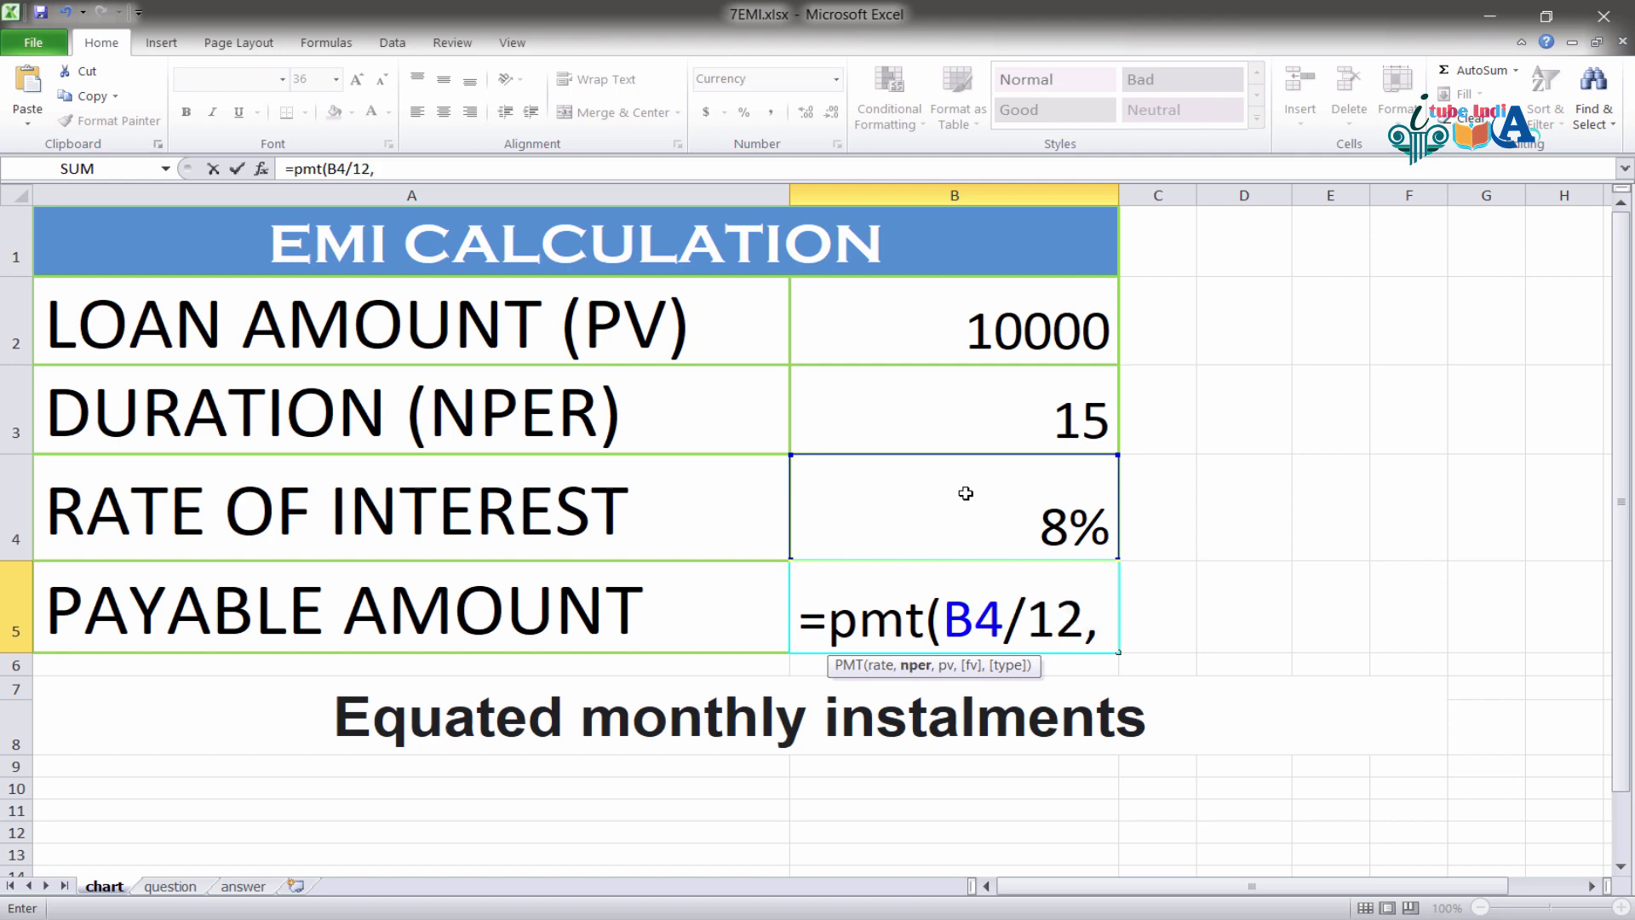
click(1000, 420)
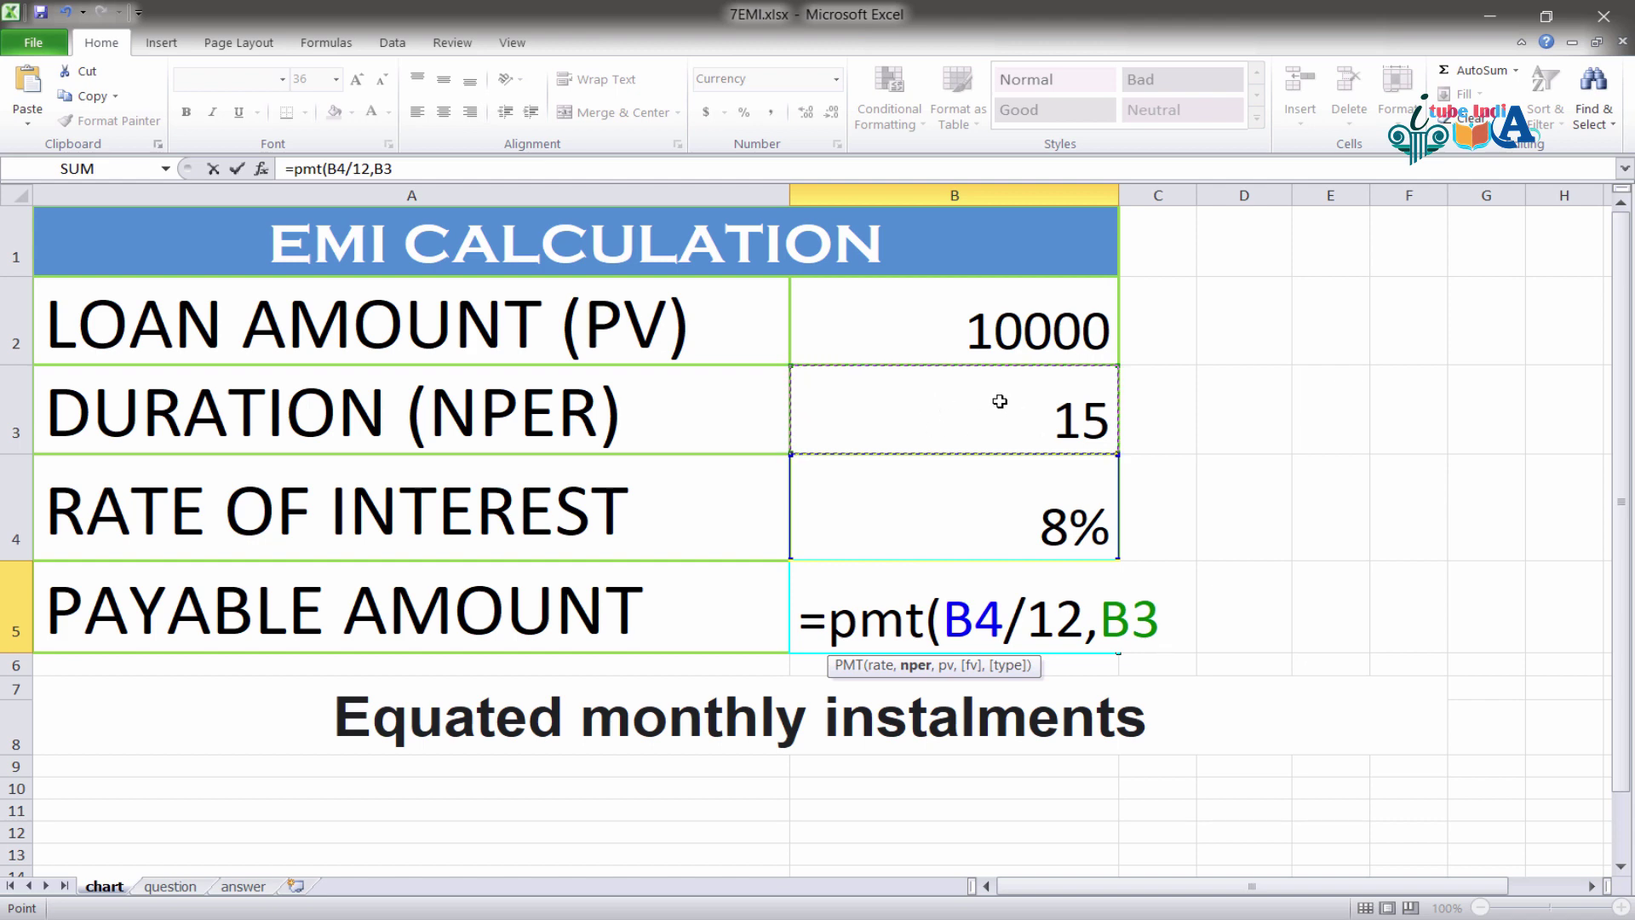
text(,)
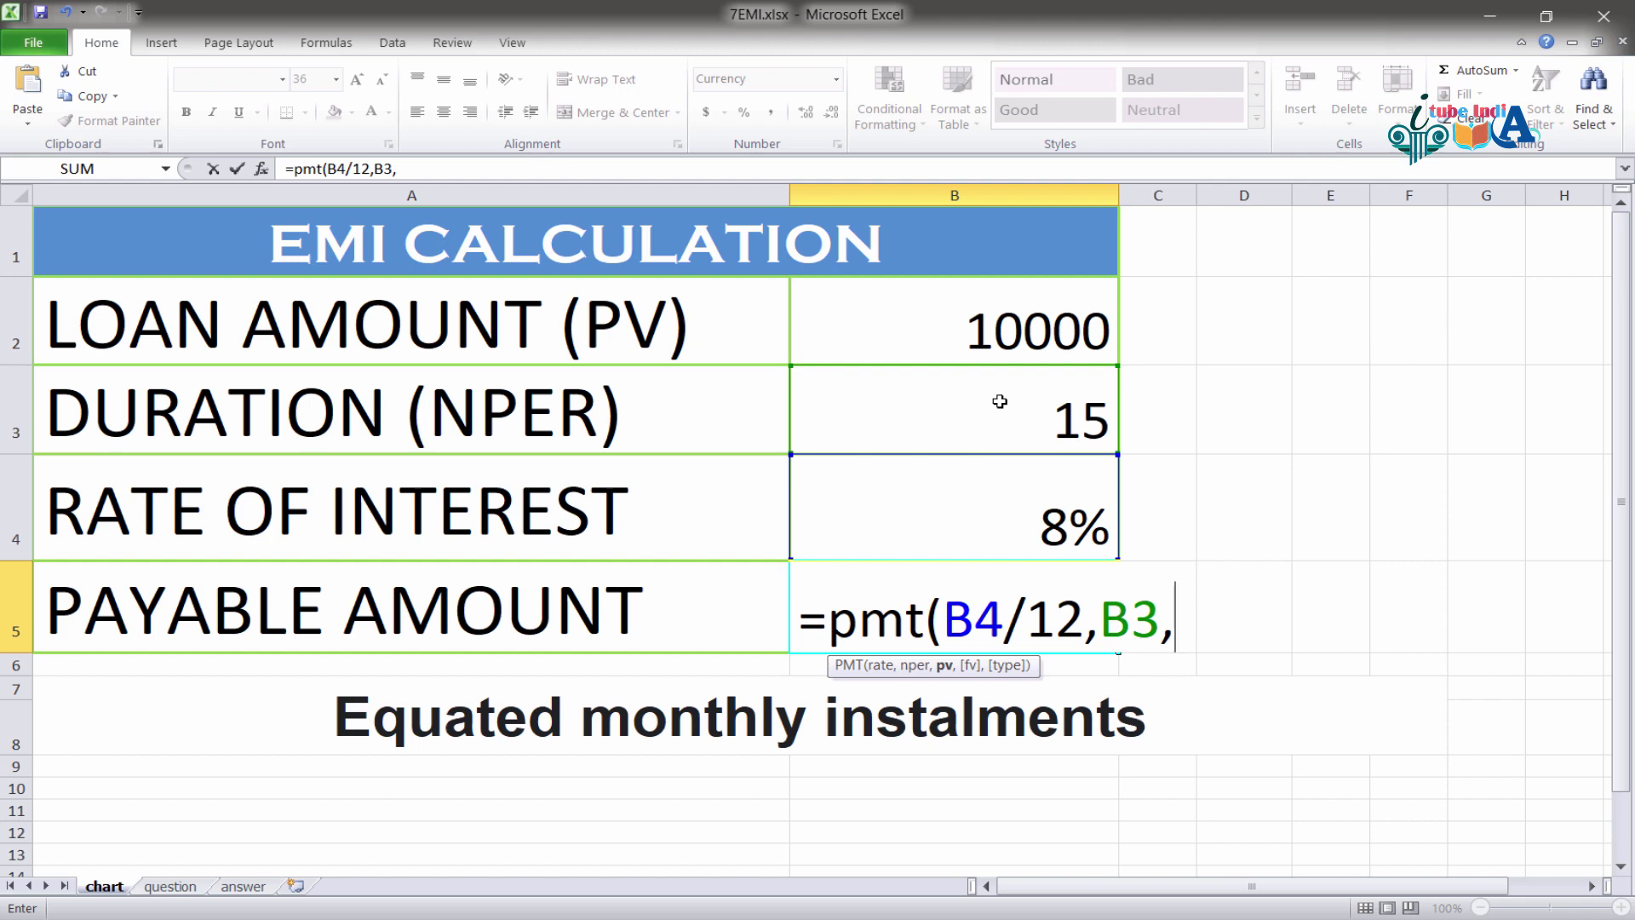
click(946, 331)
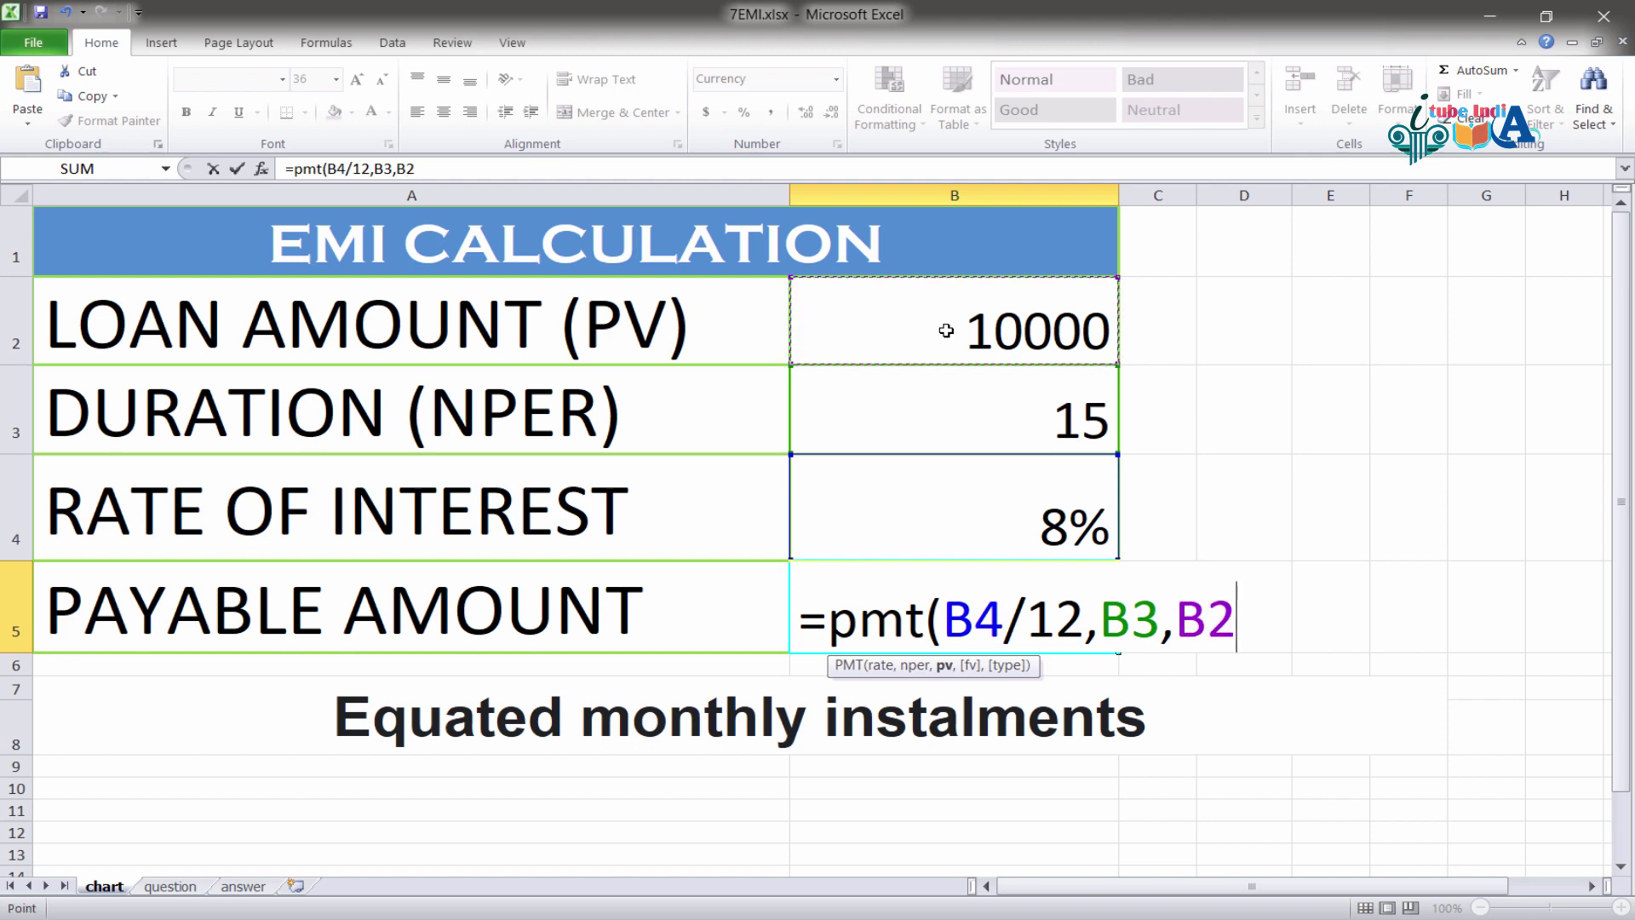
key(BackSpace)
key(BackSpace)
key(BackSpace)
key(BackSpace)
key(BackSpace)
key(BackSpace)
key(BackSpace)
key(BackSpace)
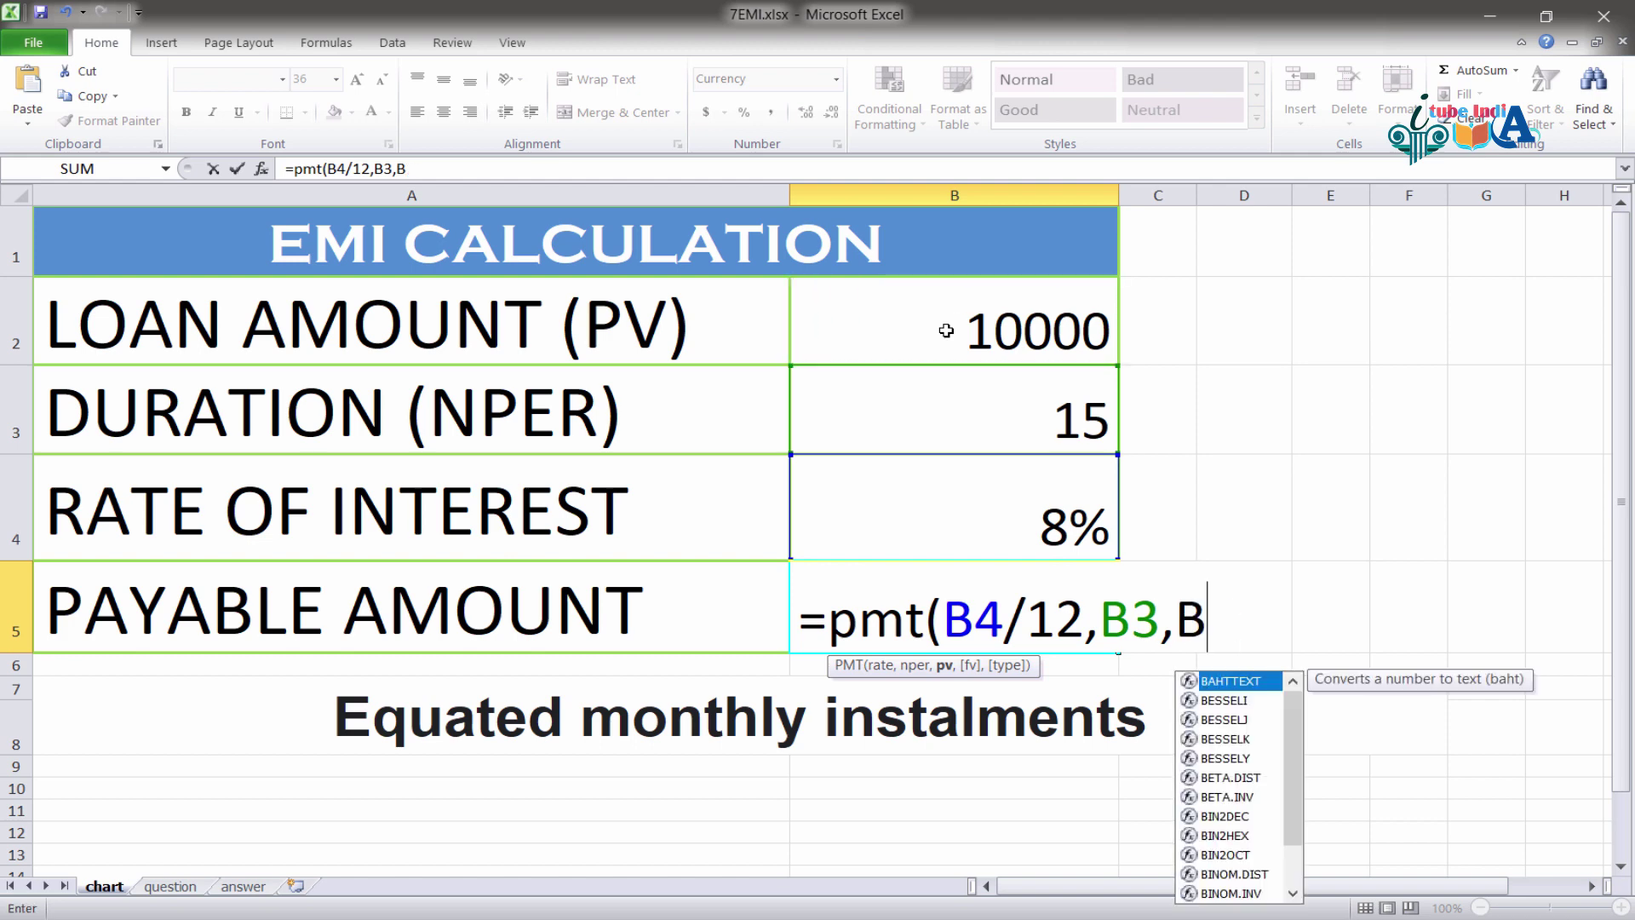
key(BackSpace)
key(BackSpace)
key(BackSpace)
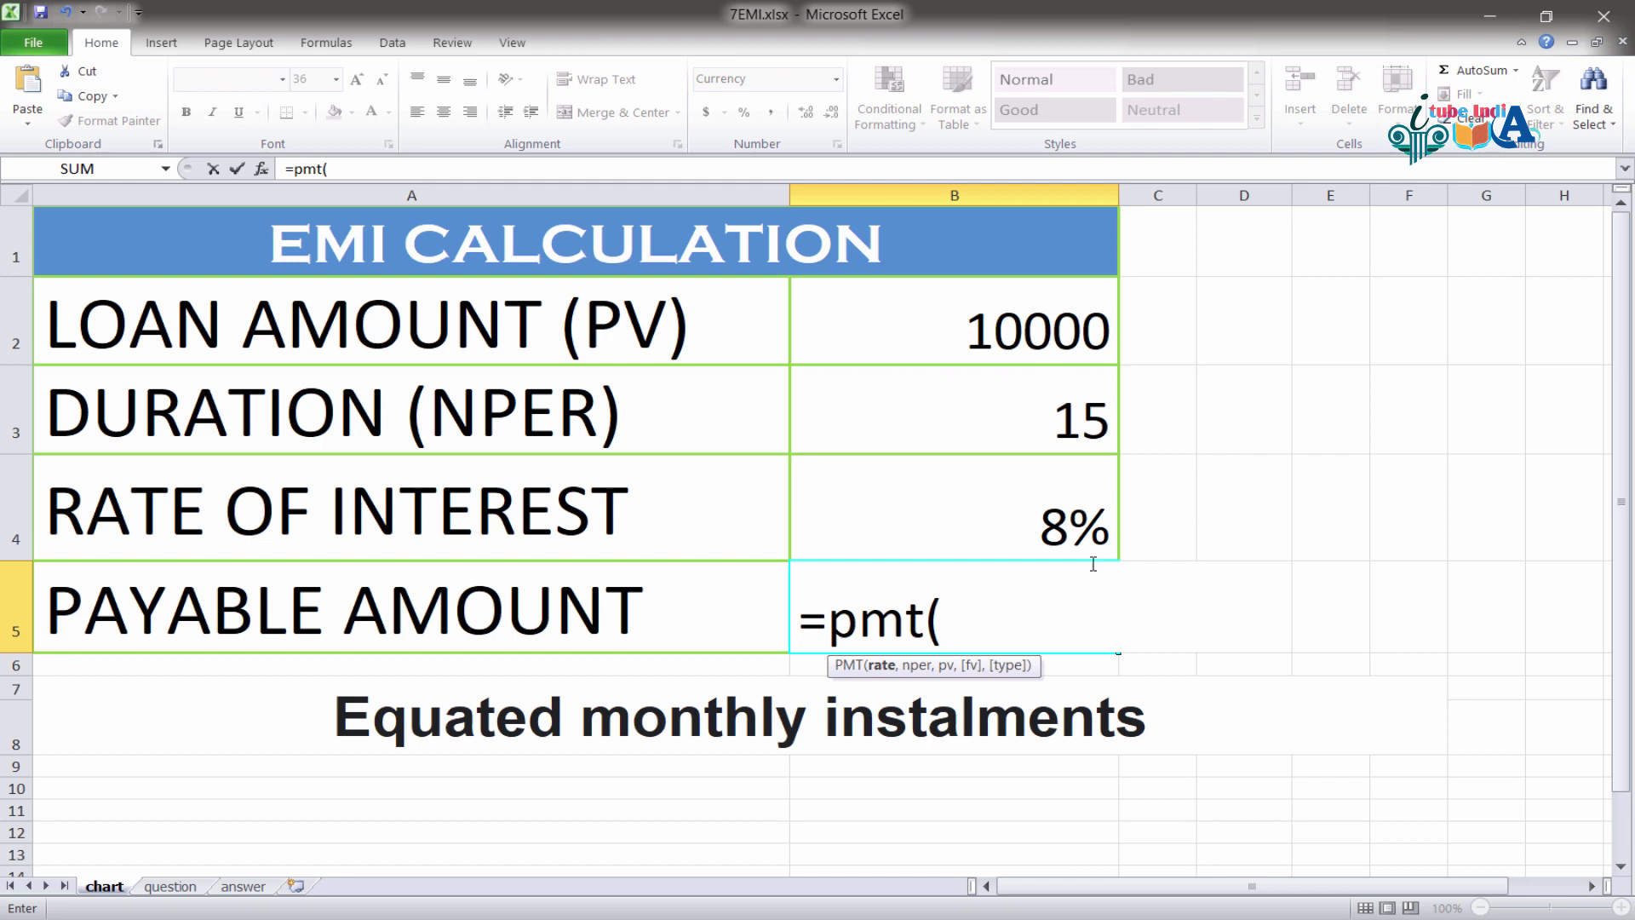
- Complete the PMT formula in B5 with B4/12 as the rate, B3 as the number of periods and B2 as the present value
click(1056, 526)
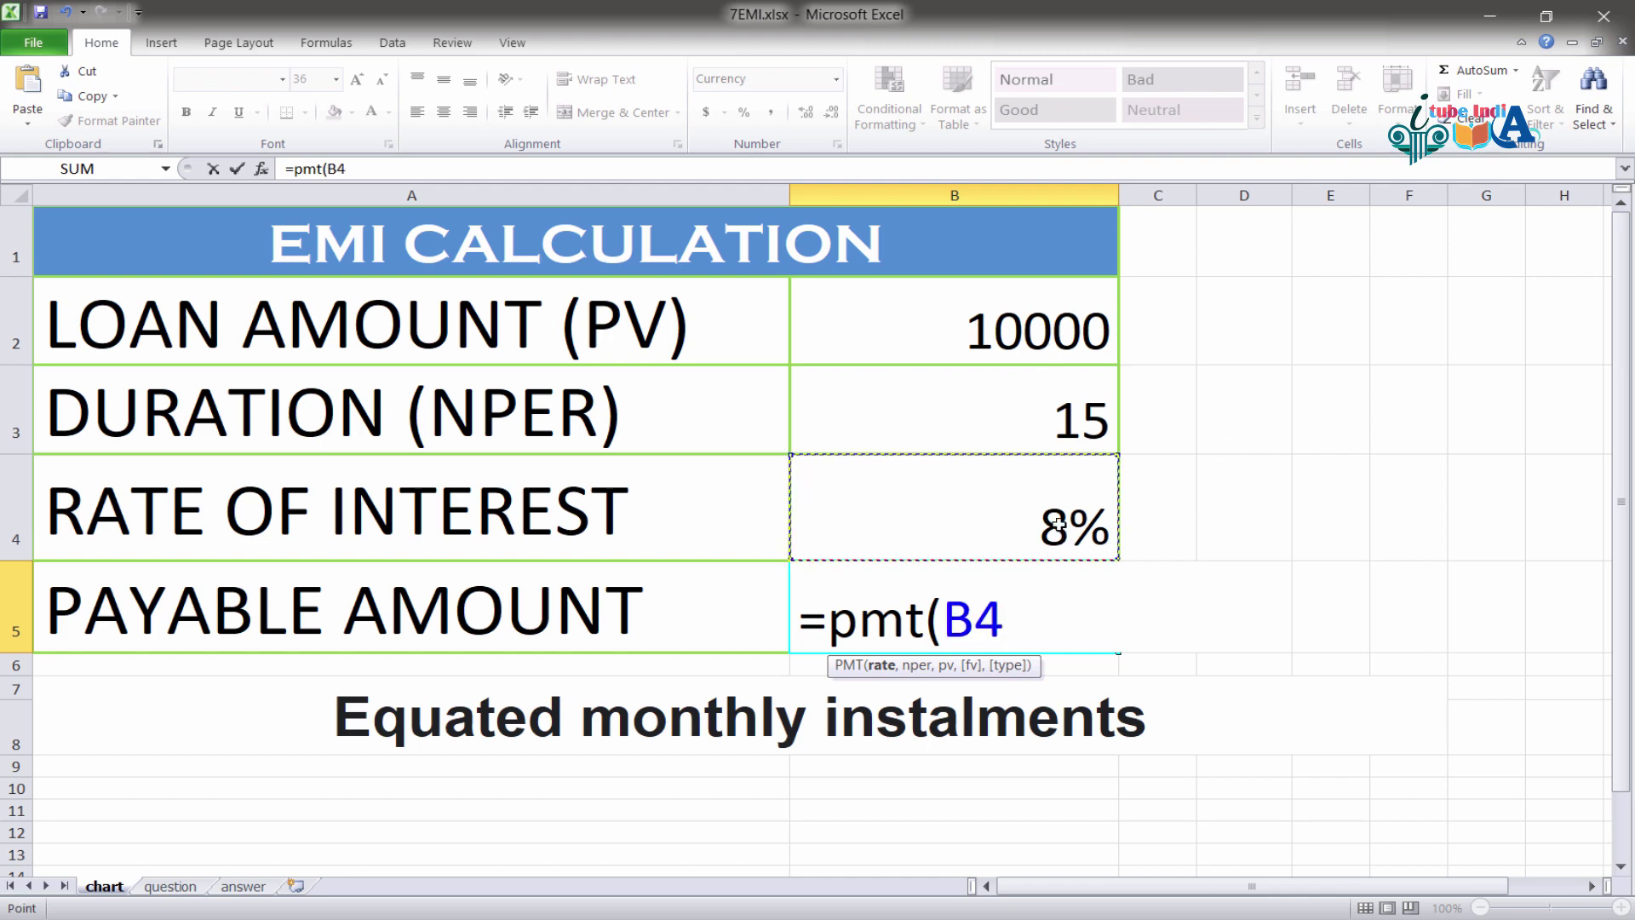
text(/12,)
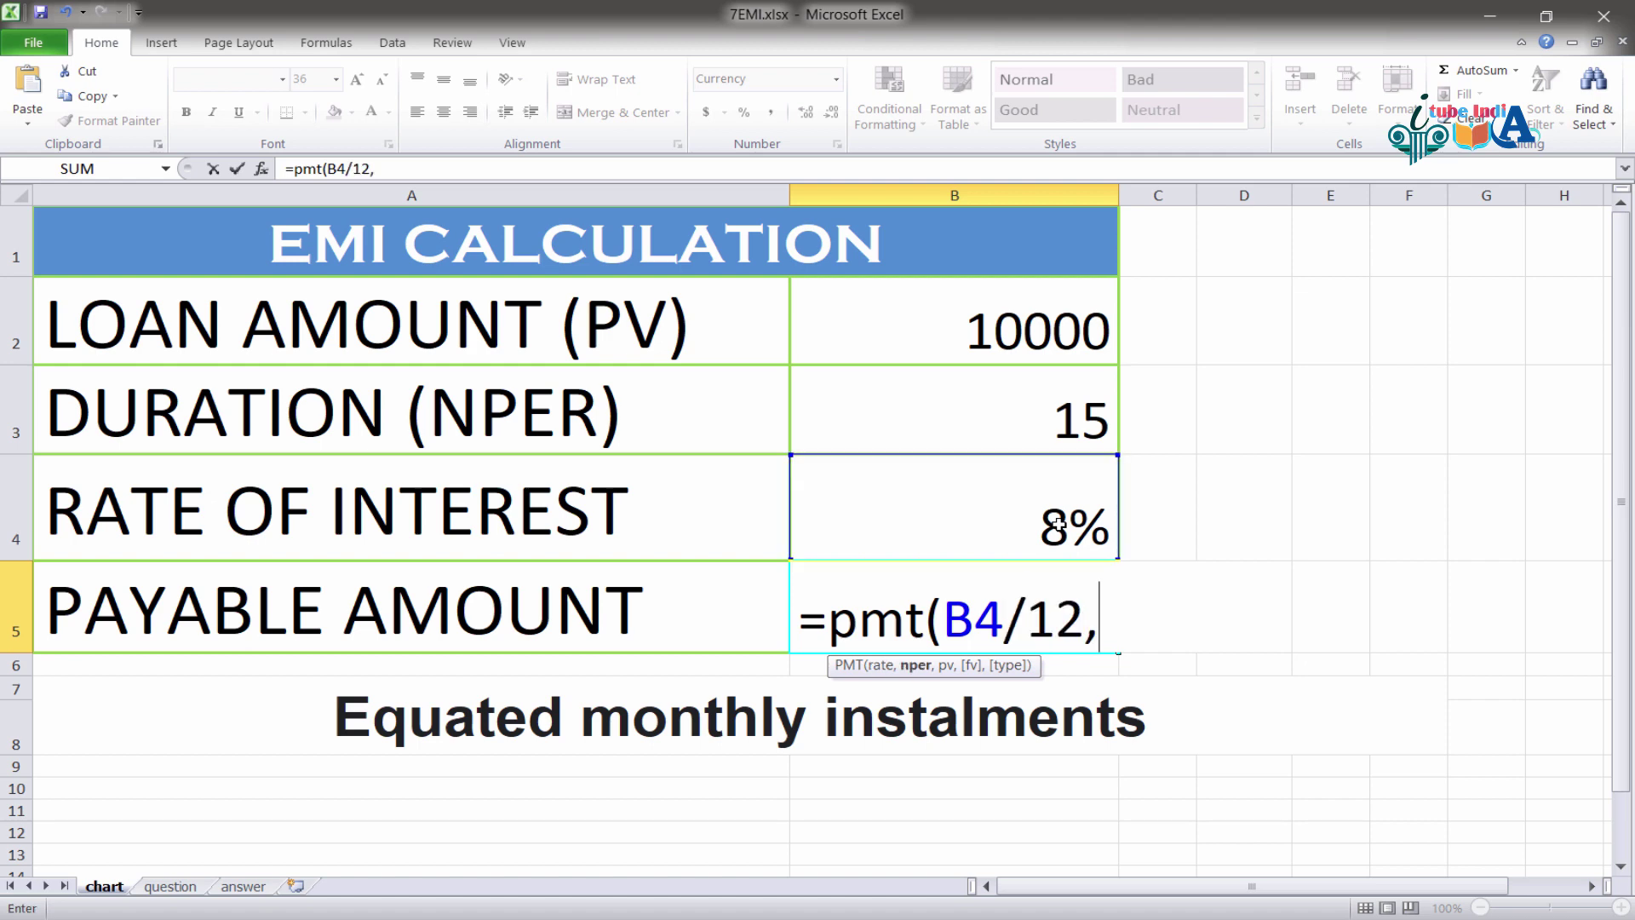
click(983, 406)
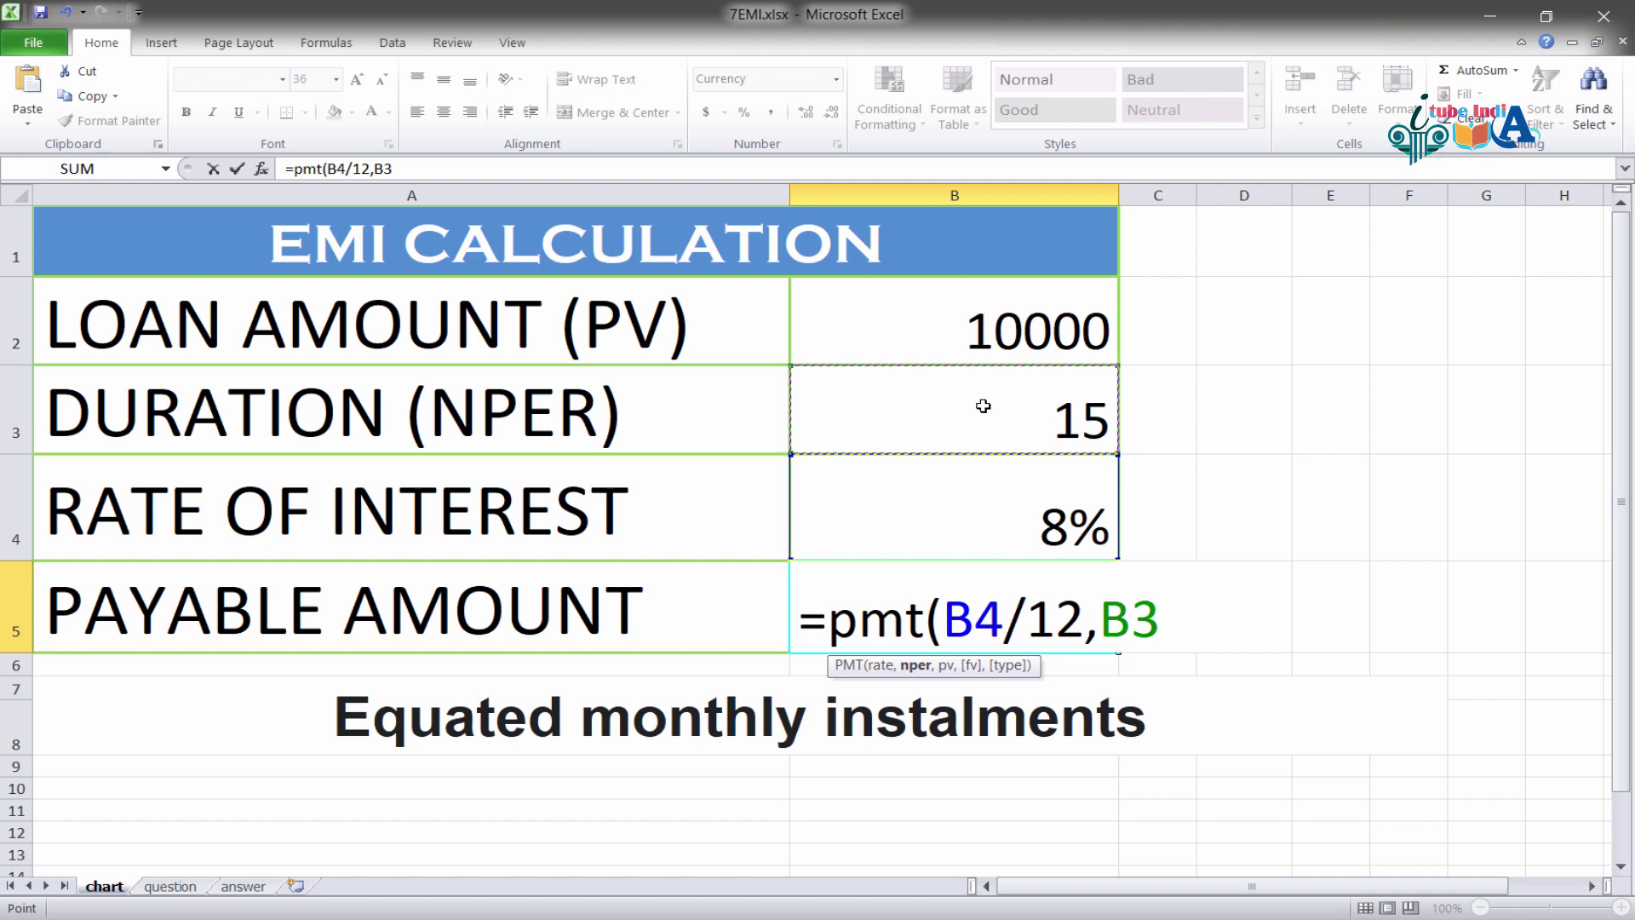
text(,)
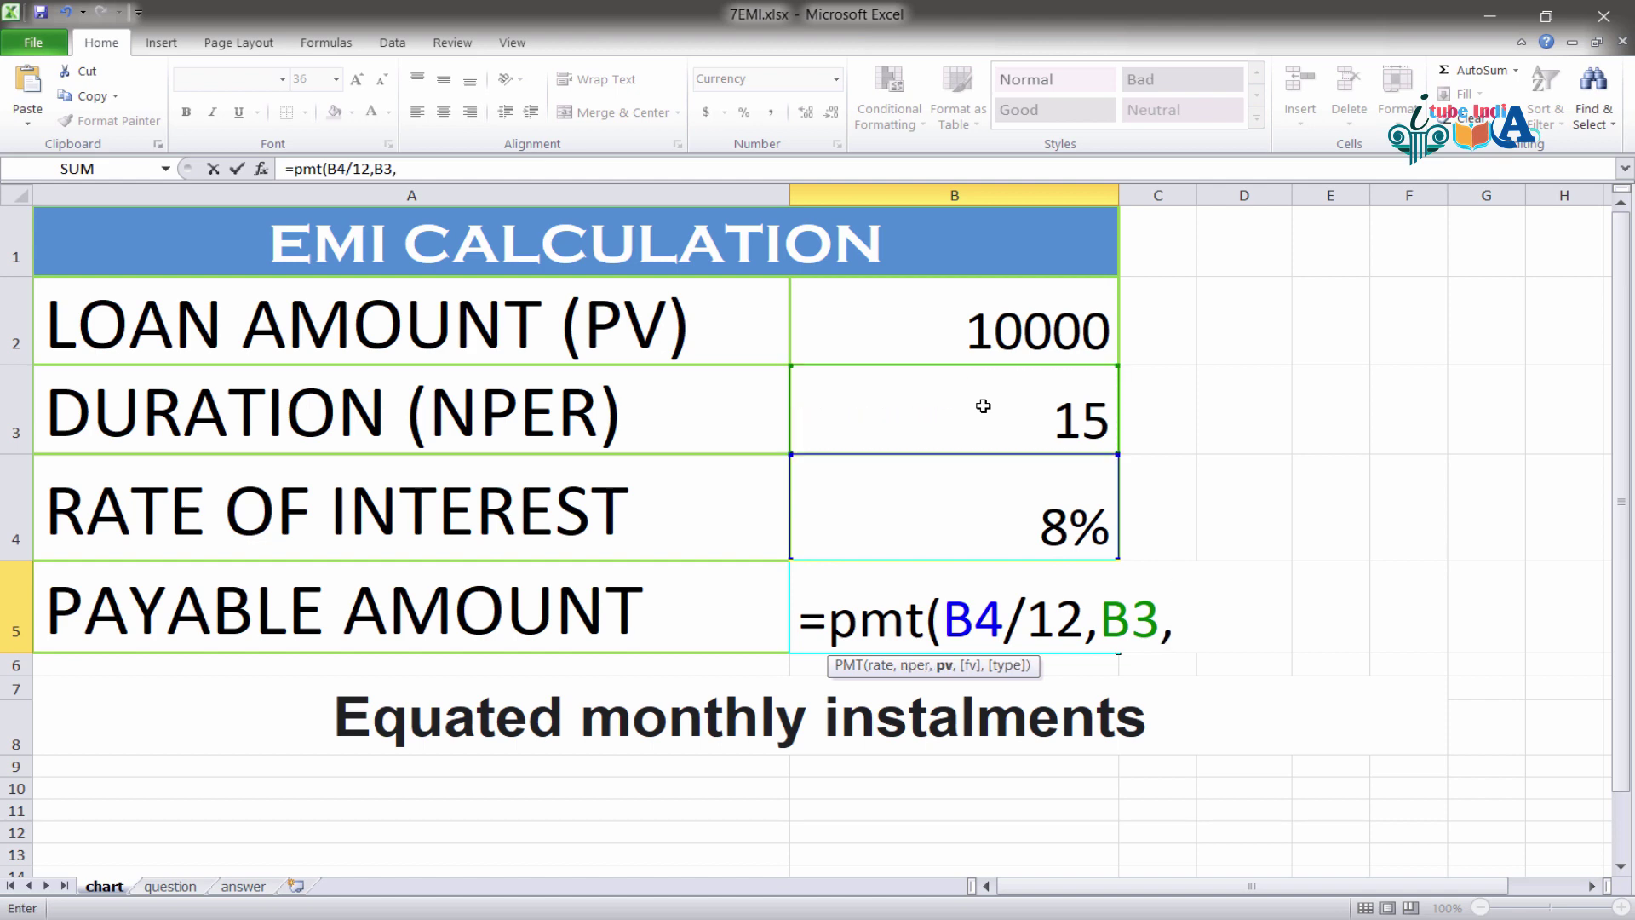
click(988, 334)
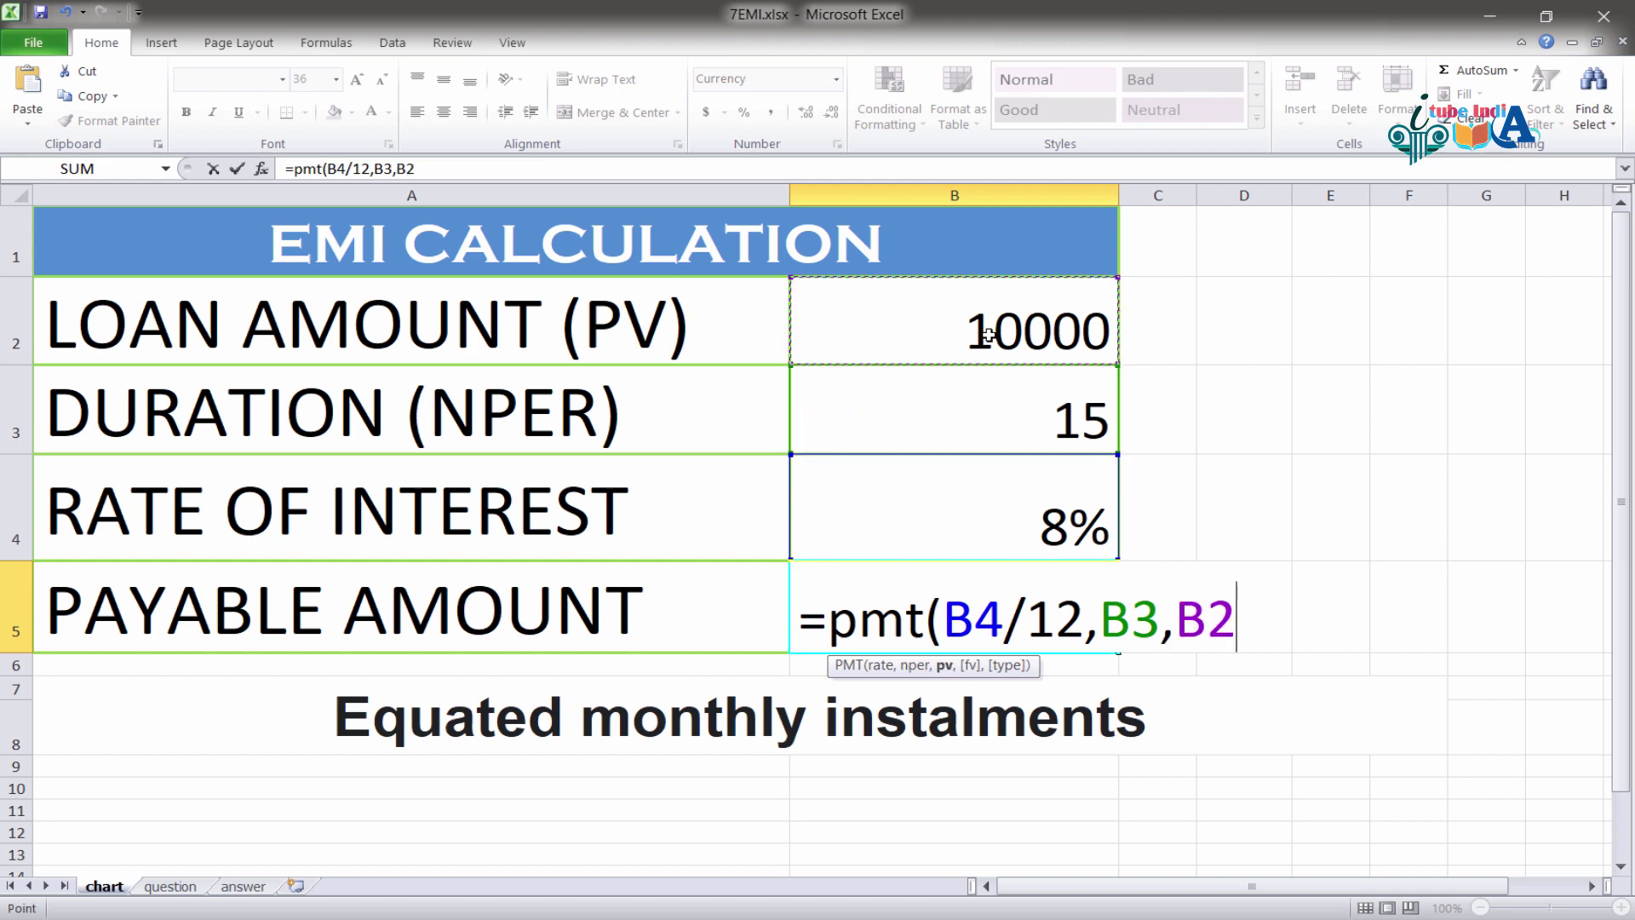
text())
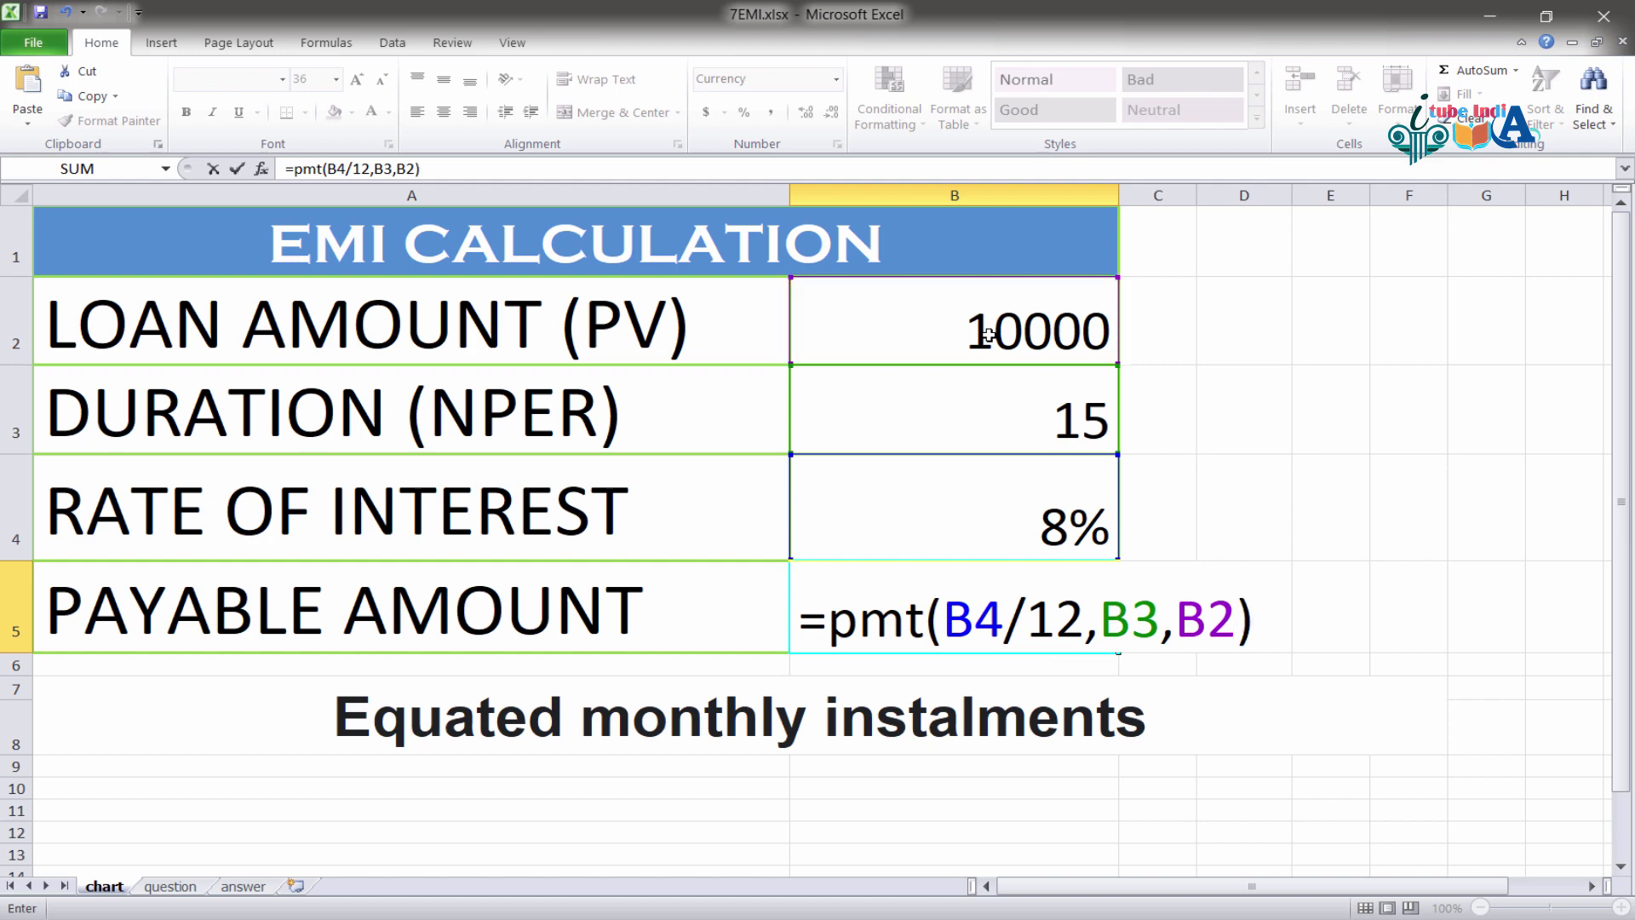
key(Return)
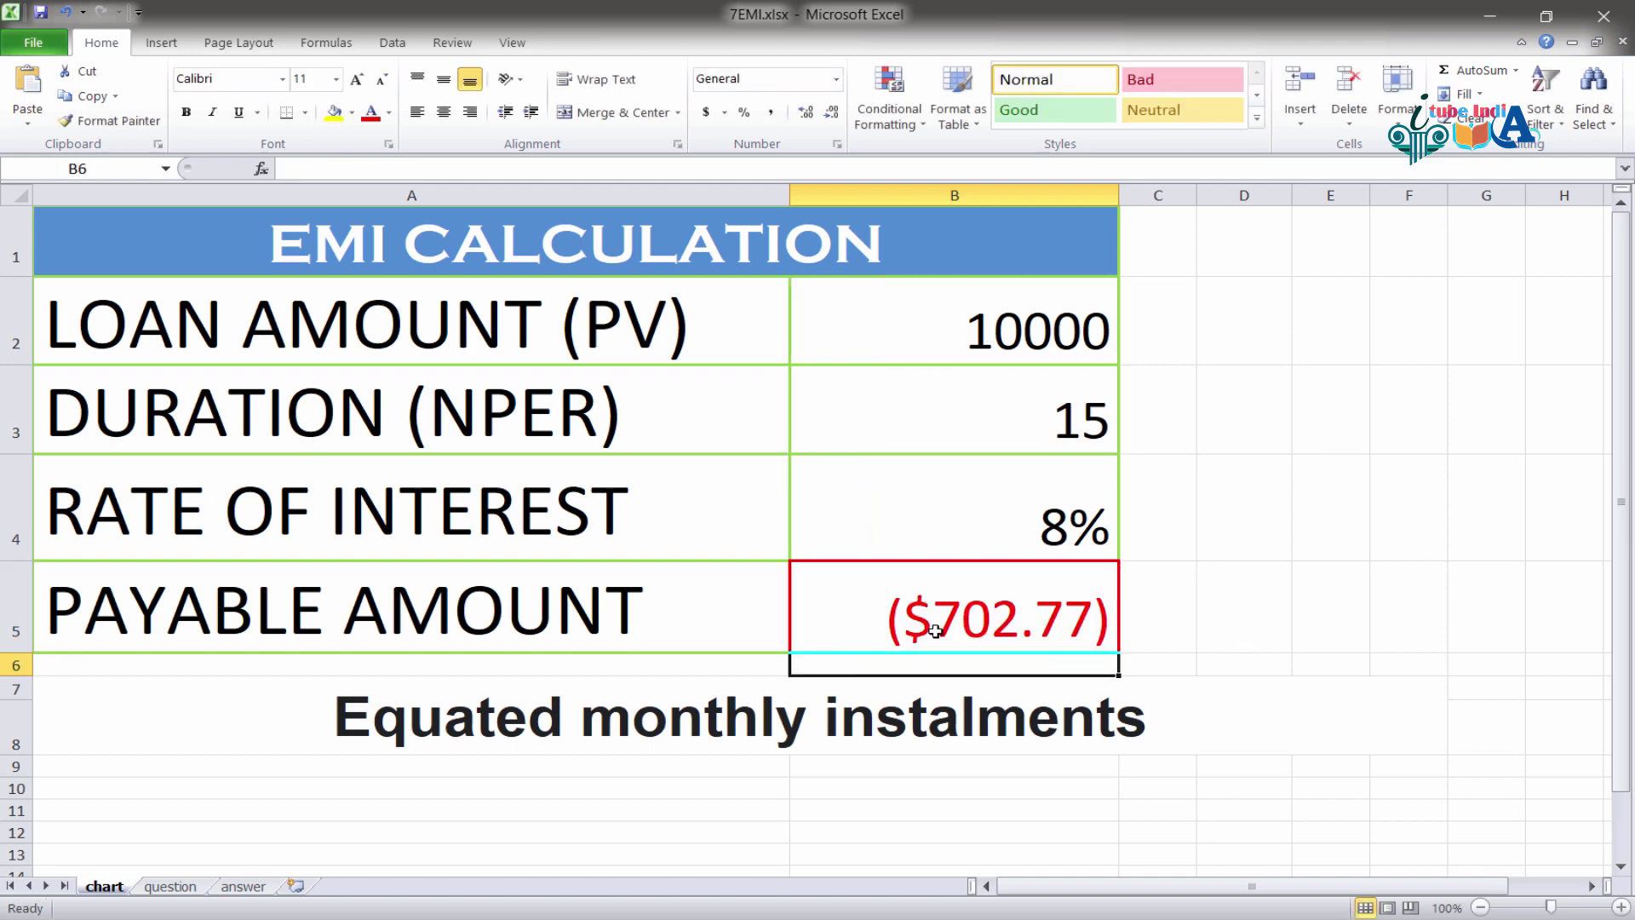